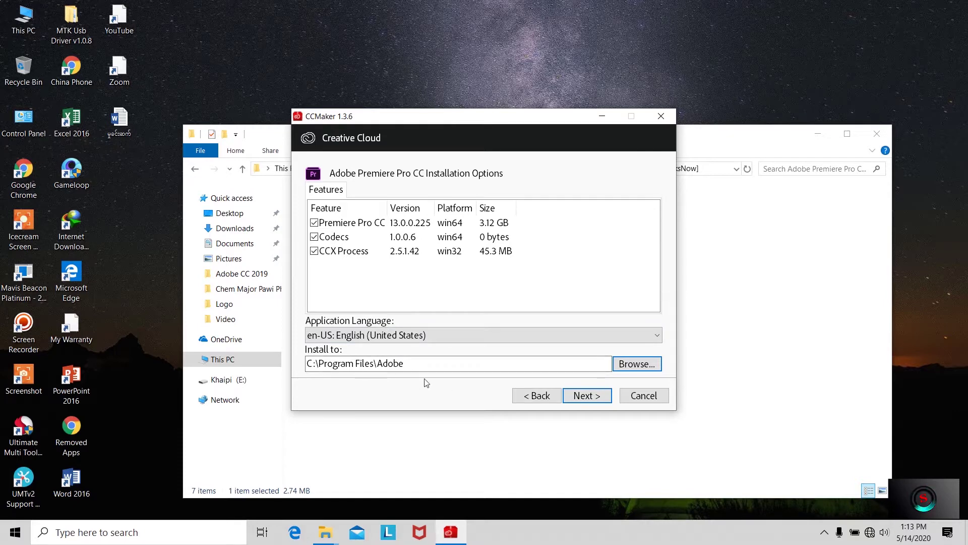
- Install Adobe Premiere Pro CC to C:\Program Files\Adobe with the preselected features and additional task, and dismiss the completion message
left_click(587, 396)
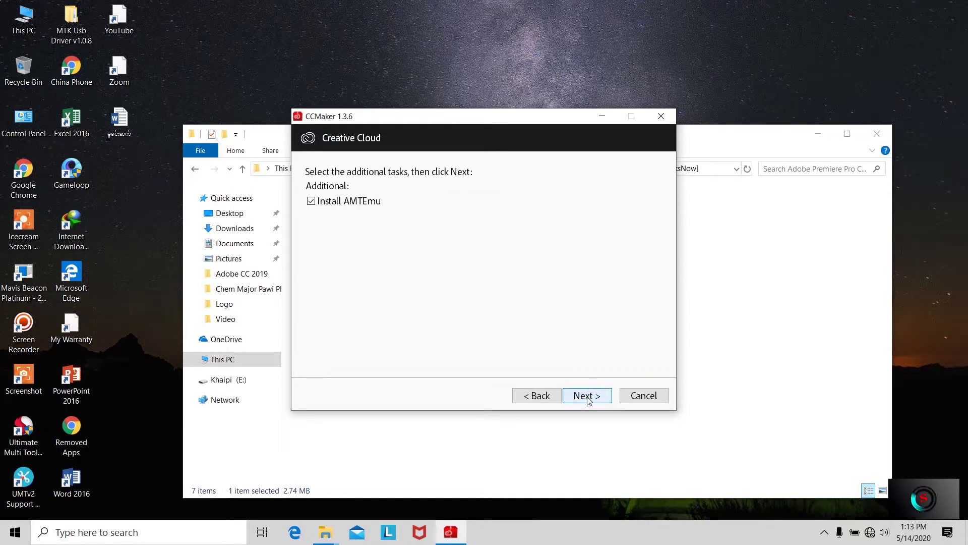
left_click(588, 397)
left_click(587, 396)
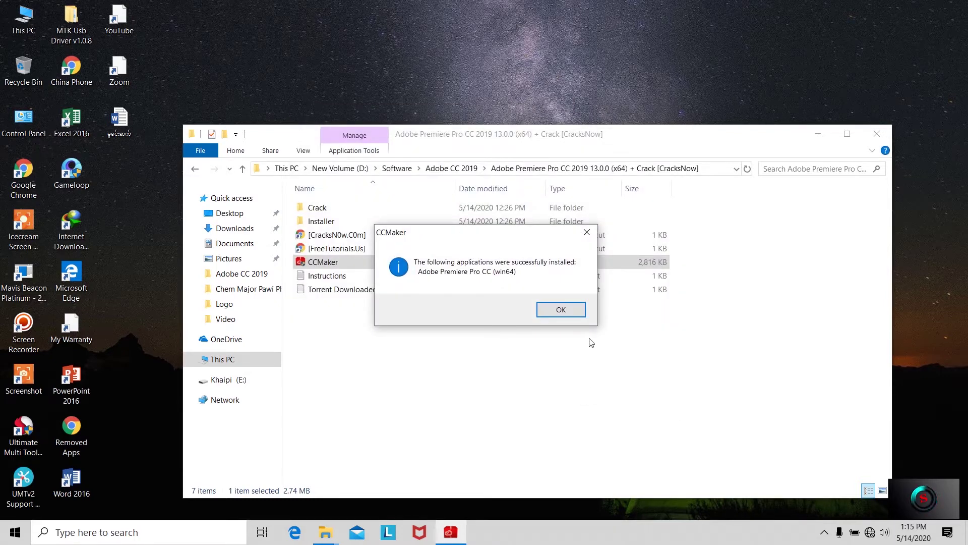
left_click(561, 310)
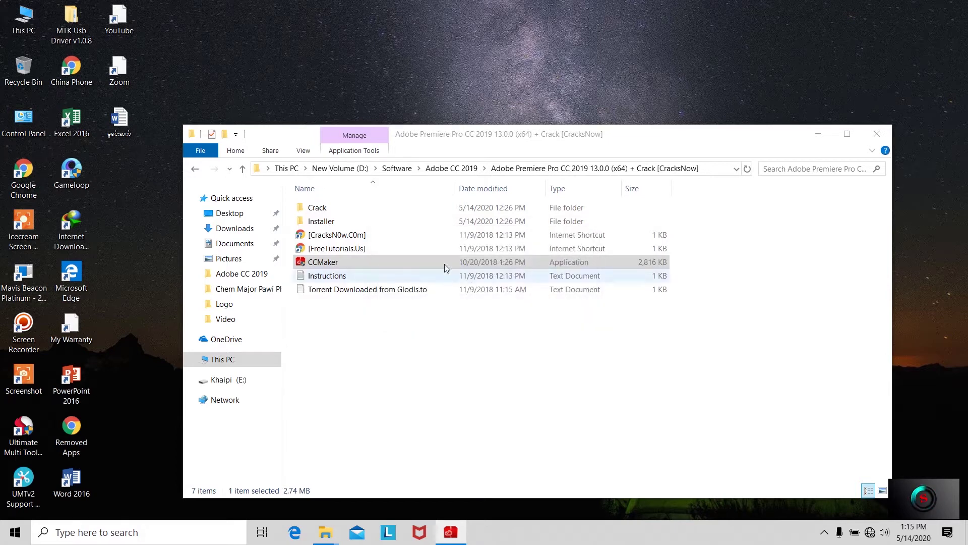
- Copy the Registration.dll file from the Crack folder
double_click(356, 206)
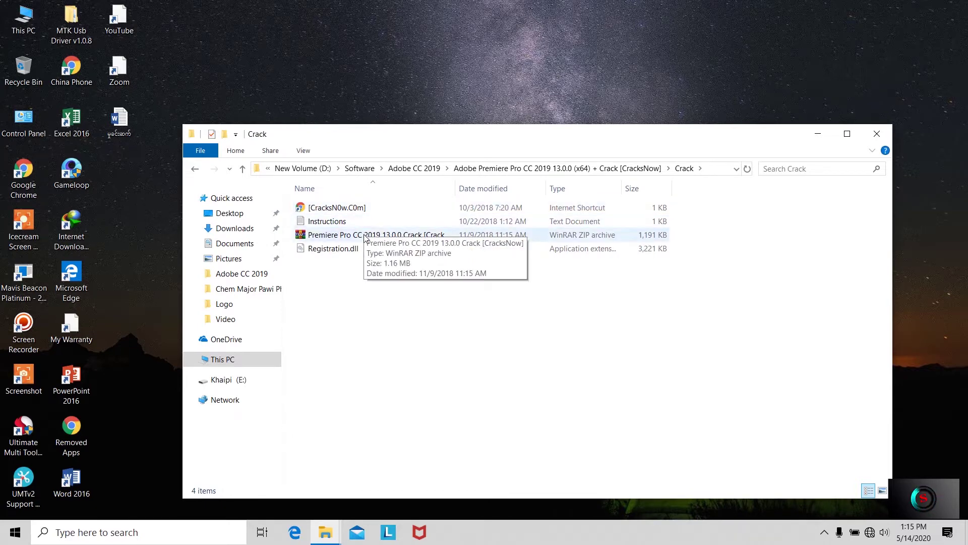
mouse_move(372, 253)
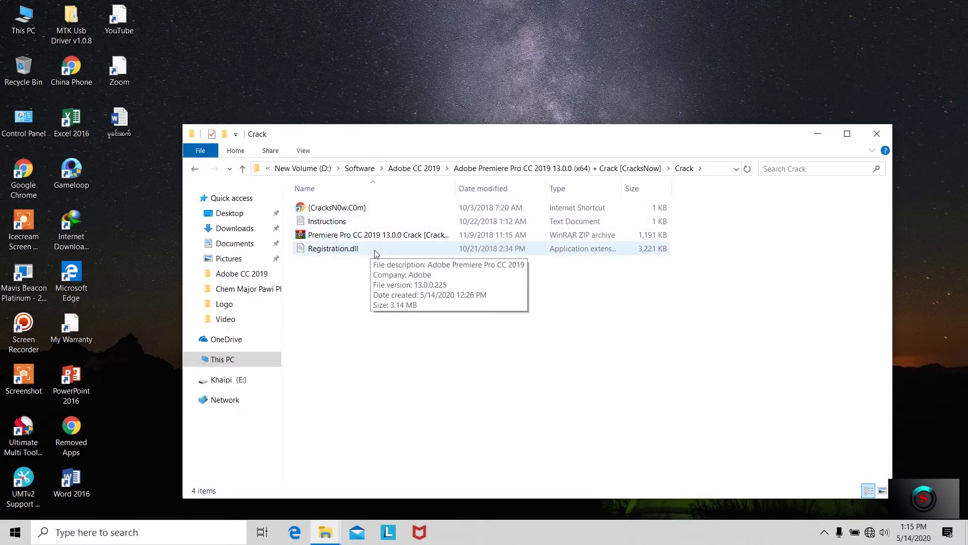
left_click(409, 247)
right_click(408, 247)
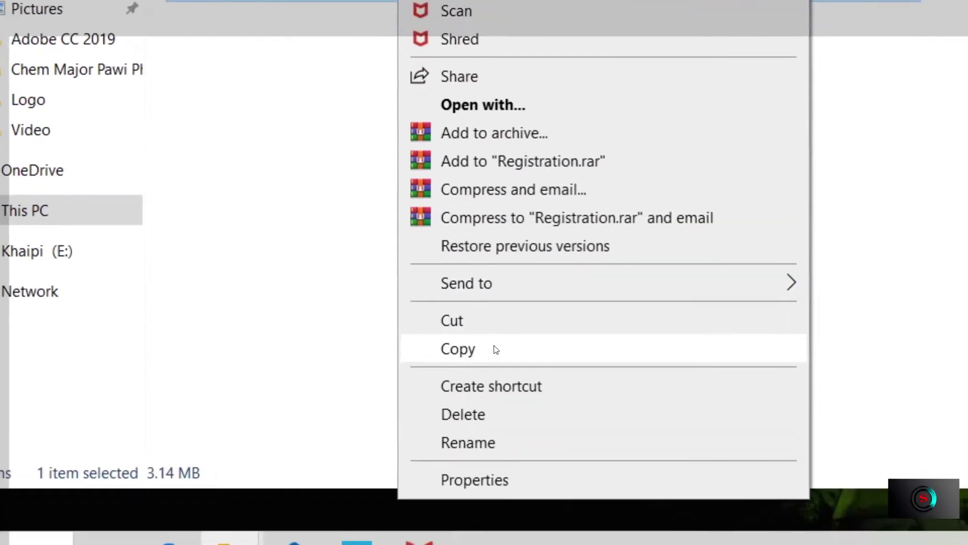
left_click(497, 349)
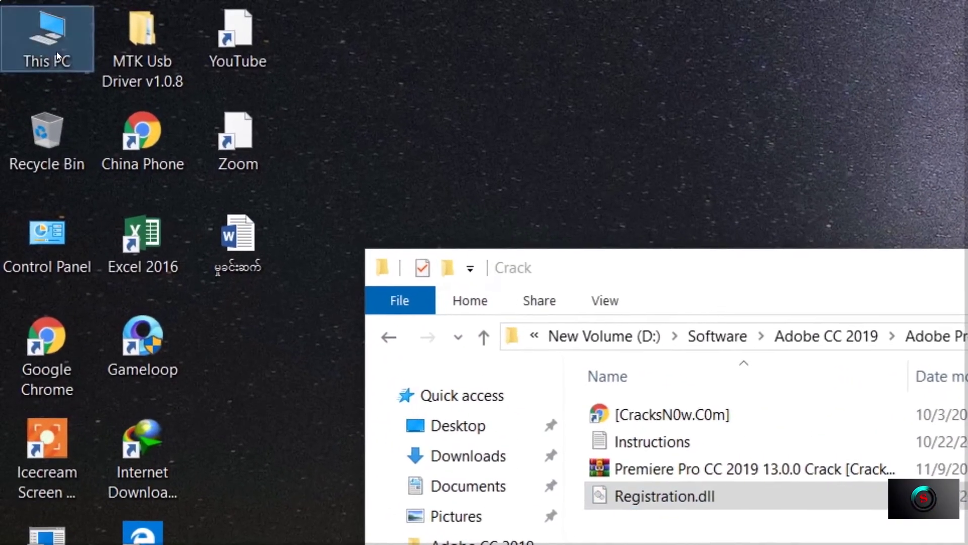
- Open the Adobe Premiere Pro CC 2019 folder under Program Files\Adobe on the Windows-SSD (C:) drive
double_click(28, 27)
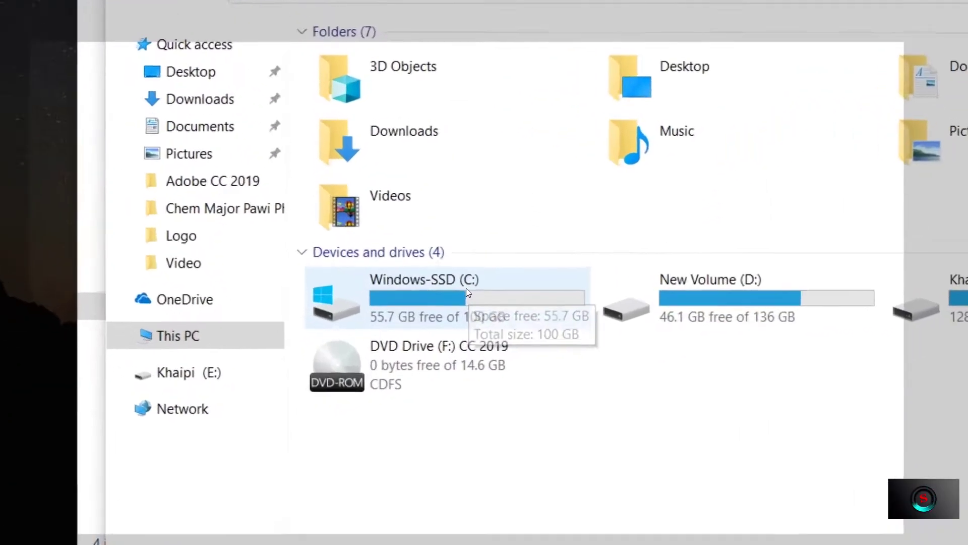
double_click(401, 351)
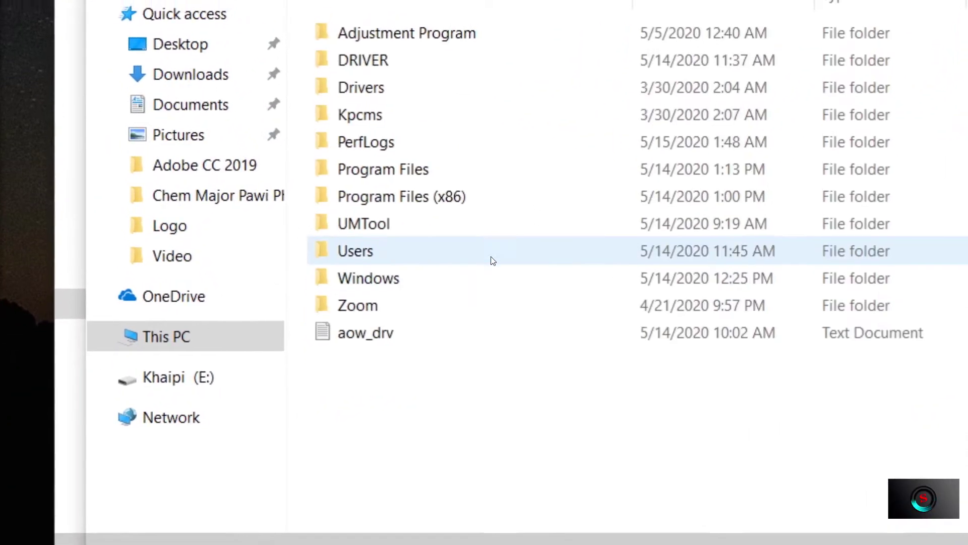
double_click(486, 273)
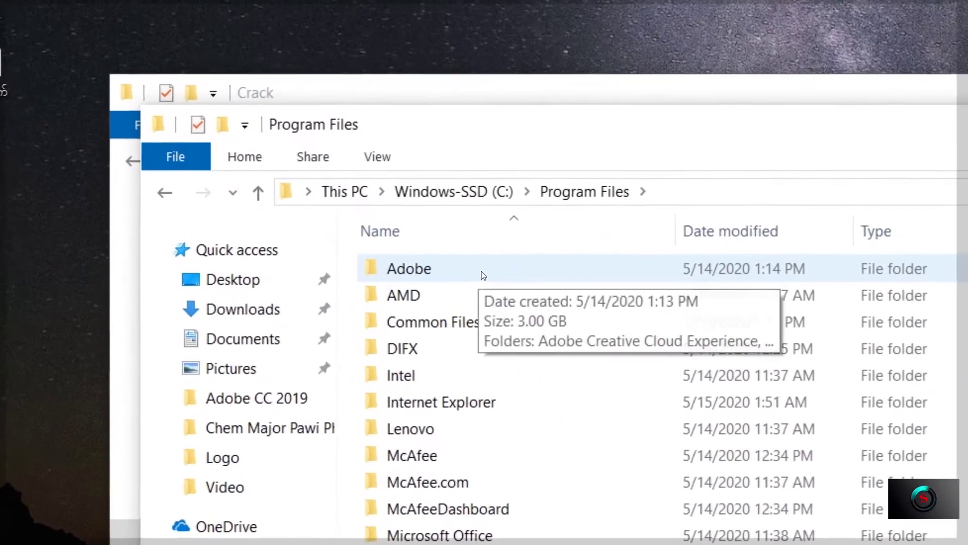
double_click(384, 225)
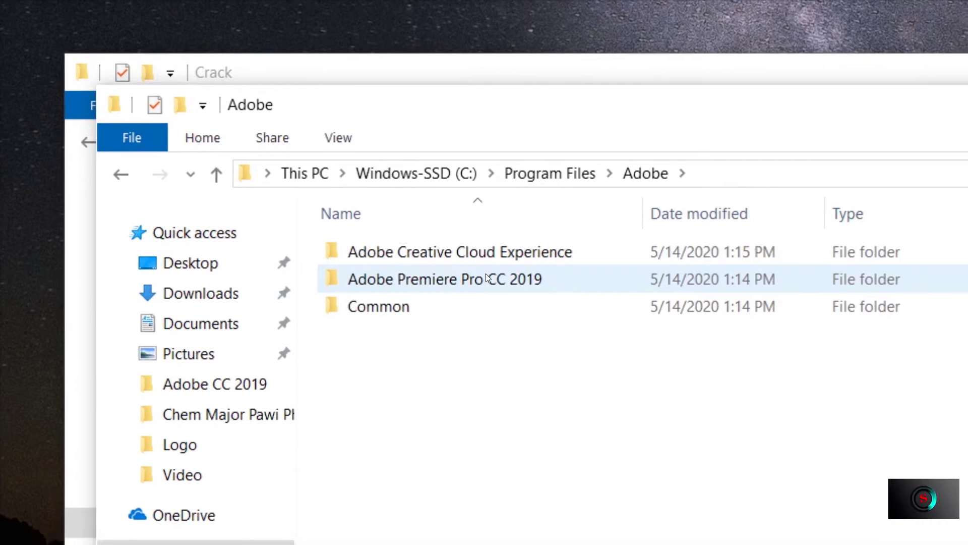
double_click(502, 296)
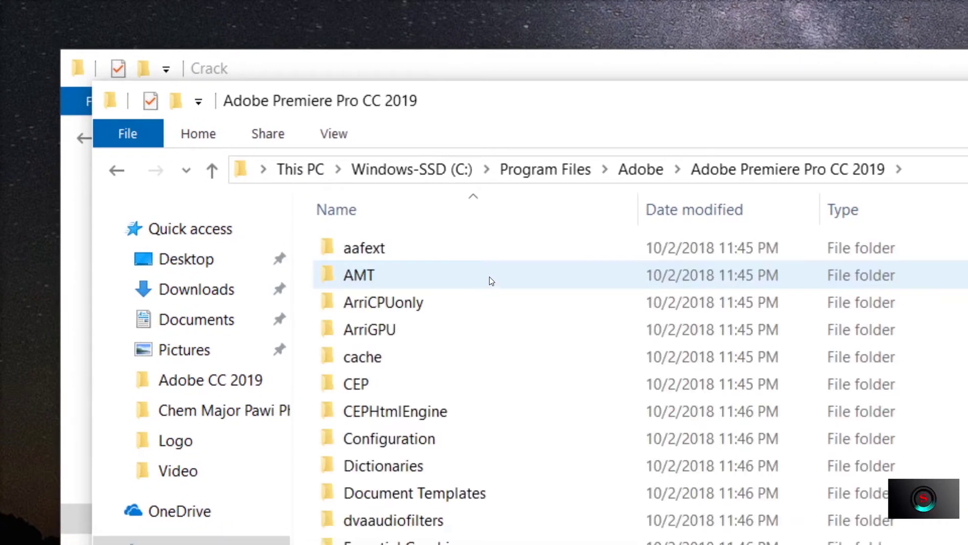
- Paste Registration.dll into the Adobe Premiere Pro CC 2019 folder, replacing the existing file and granting administrator permission
scroll(762, 410, "down", 1)
scroll(537, 299, "down", 7)
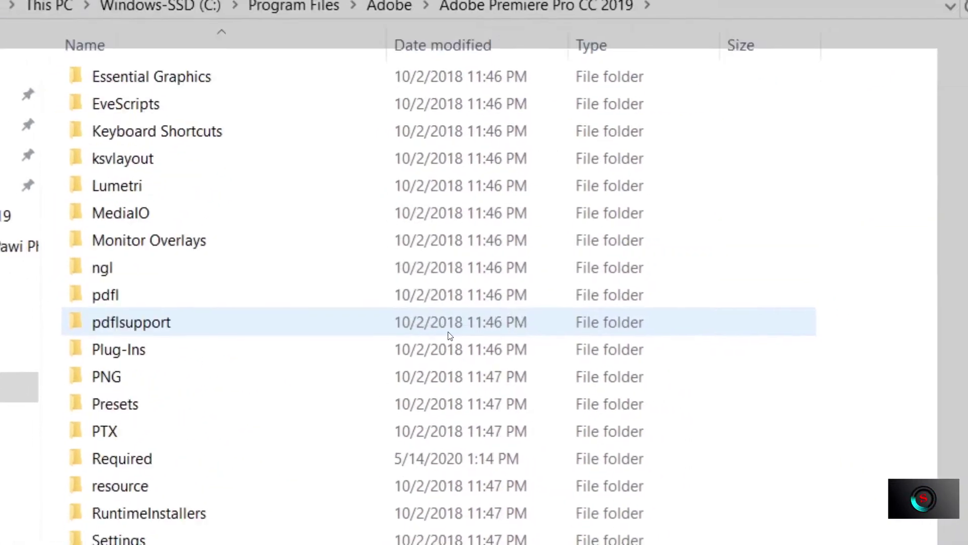
scroll(489, 386, "down", 2)
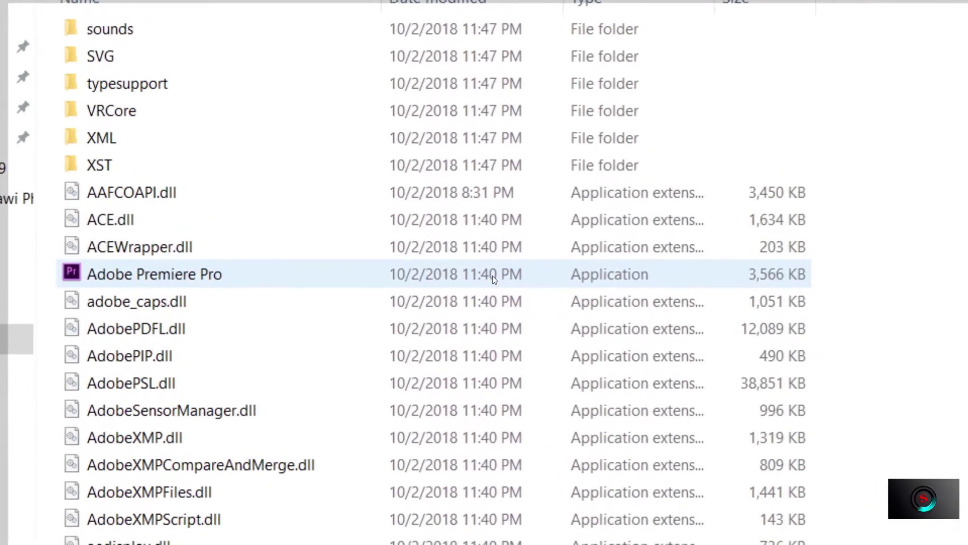
left_click(515, 142)
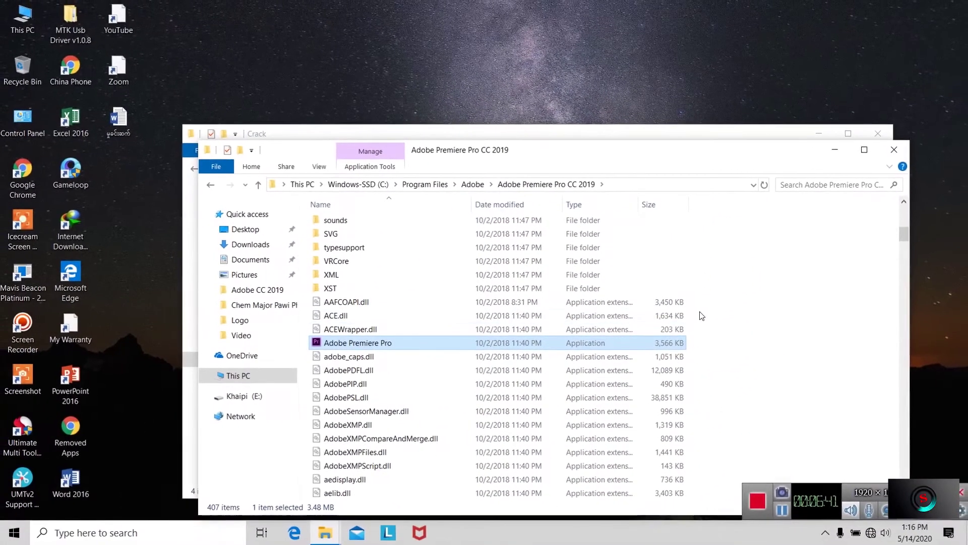
right_click(704, 313)
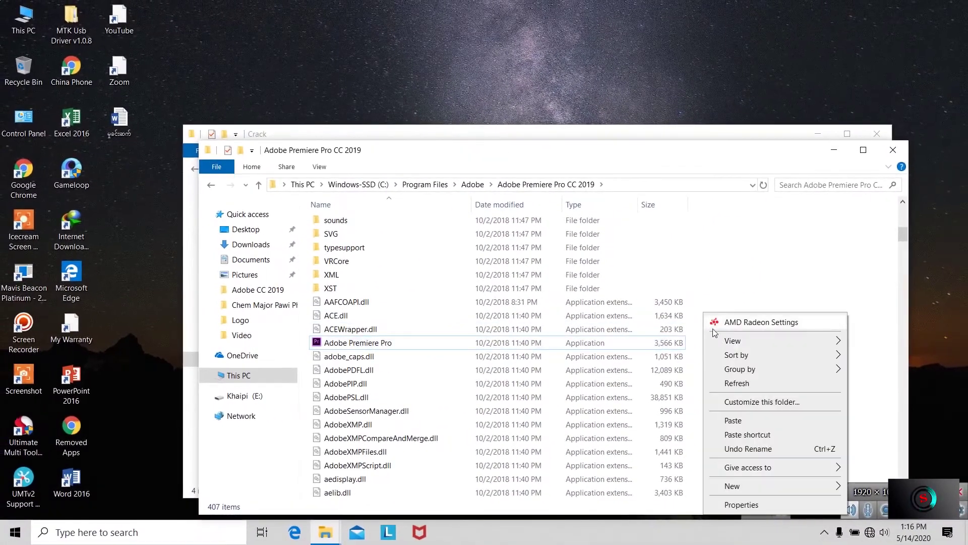
left_click(734, 420)
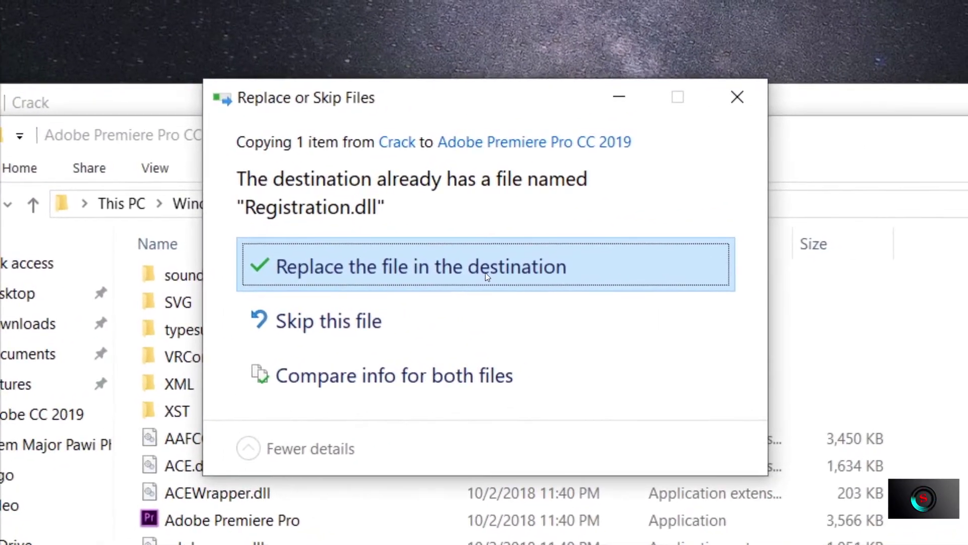
left_click(484, 272)
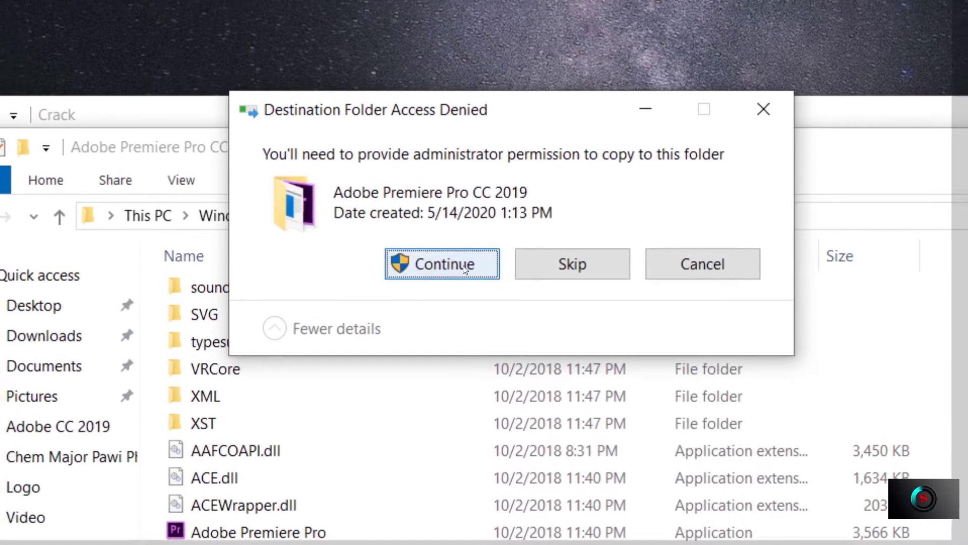
left_click(483, 273)
- Create a desktop shortcut for the Adobe Premiere Pro application and return to the parent Adobe folder
scroll(486, 275, "down", 15)
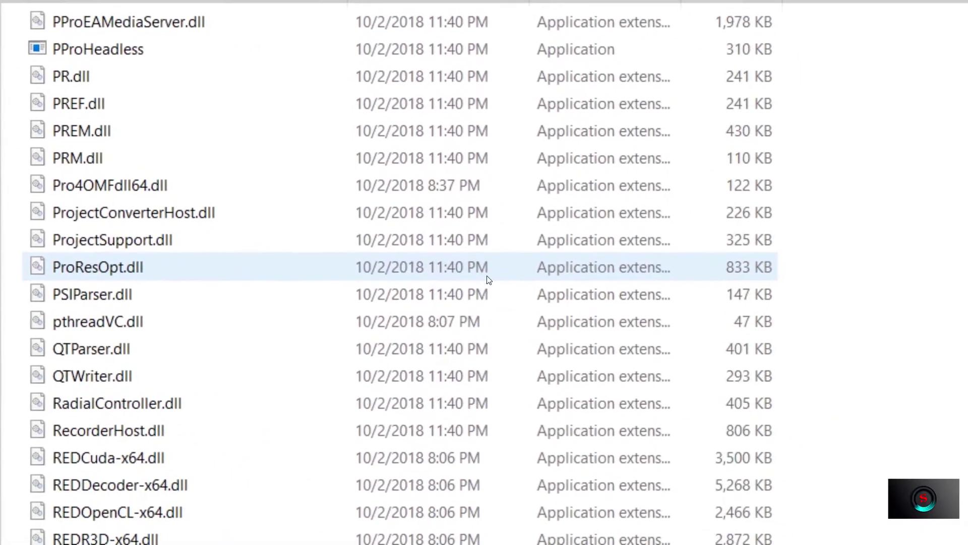
scroll(486, 274, "up", 2)
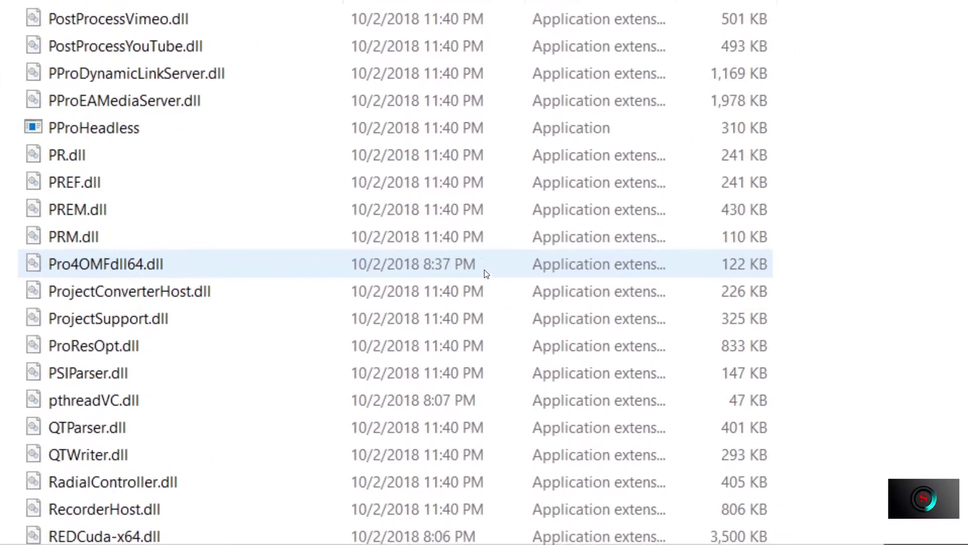
scroll(484, 270, "up", 20)
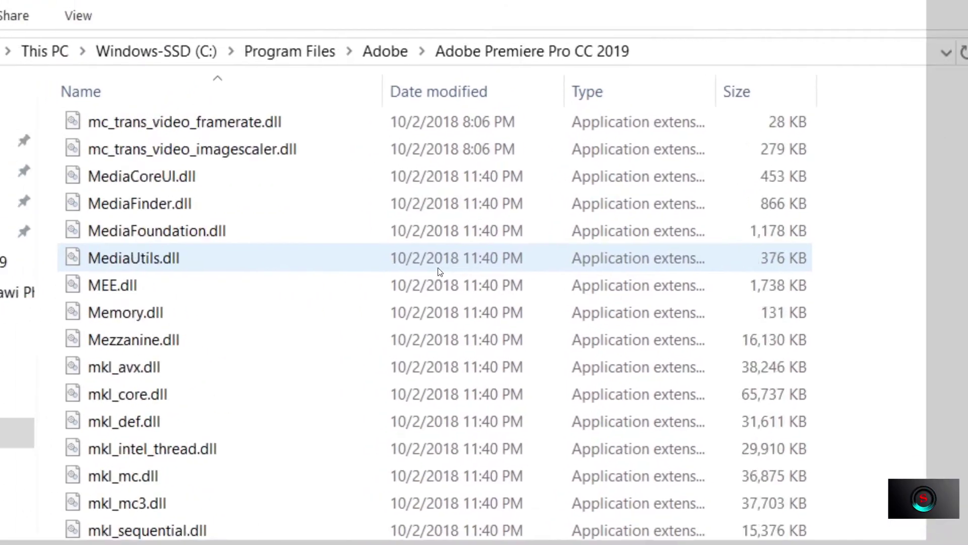
scroll(504, 288, "up", 20)
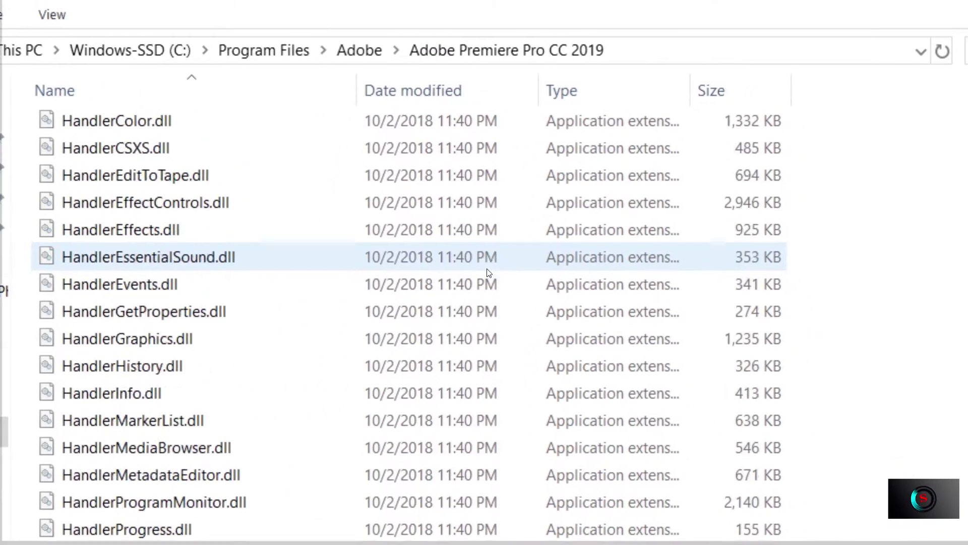
scroll(487, 272, "up", 20)
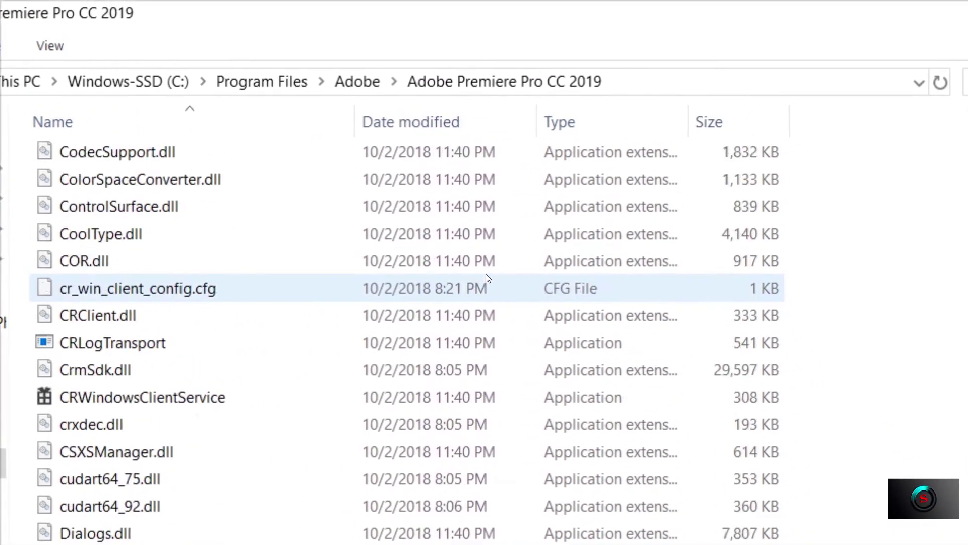
scroll(485, 273, "down", 4)
scroll(485, 273, "up", 20)
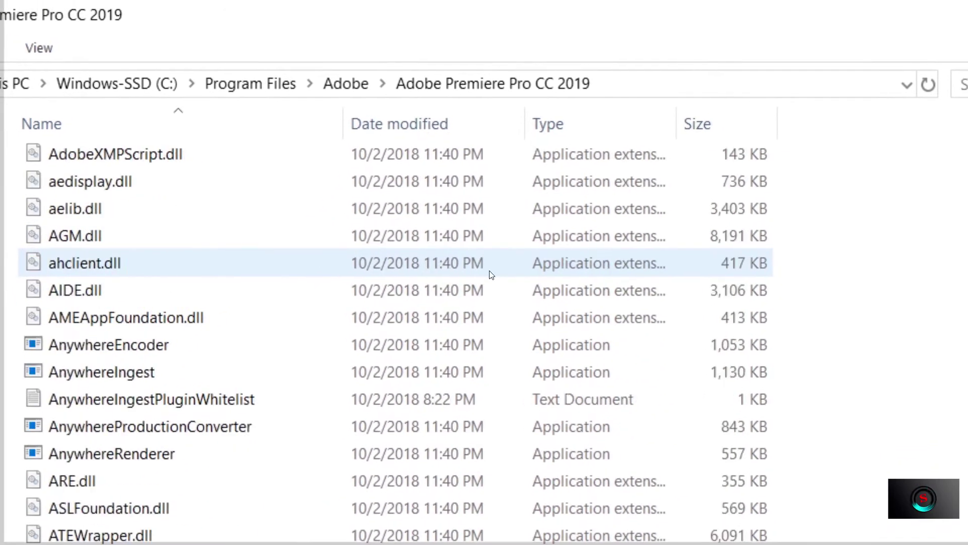
scroll(486, 277, "down", 1)
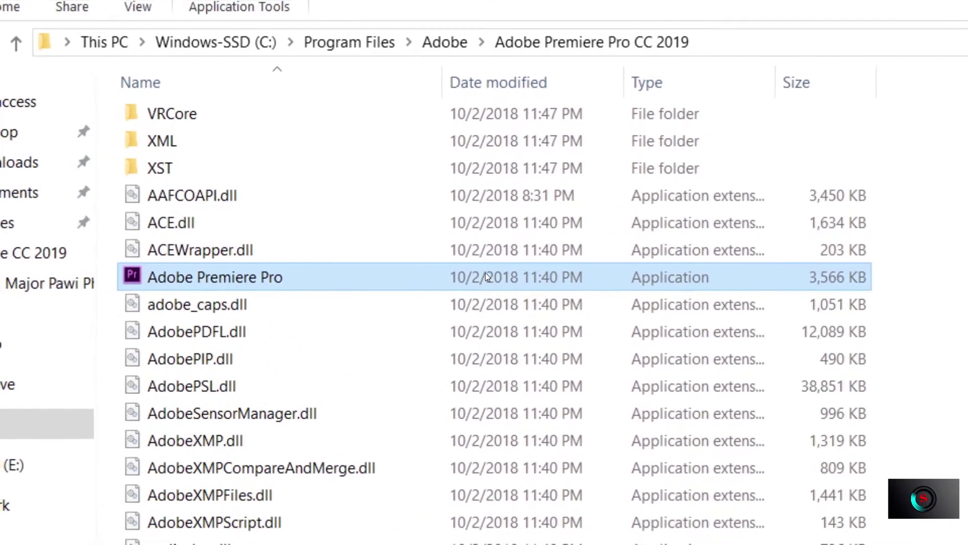
right_click(382, 320)
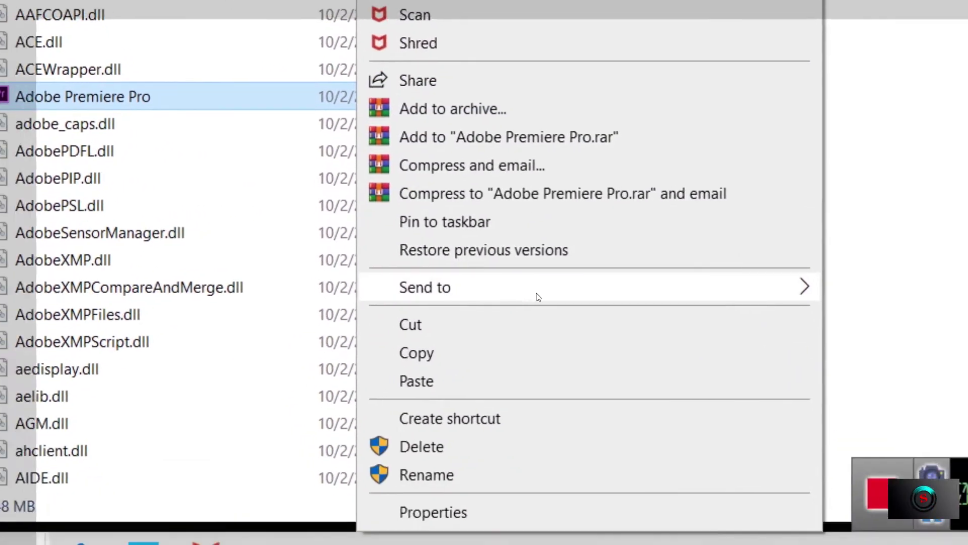
mouse_move(827, 466)
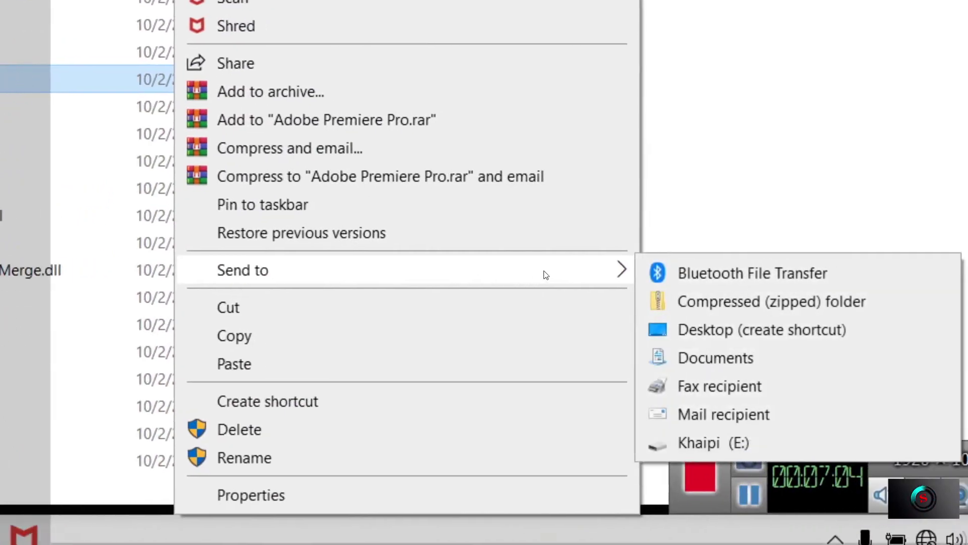
left_click(524, 315)
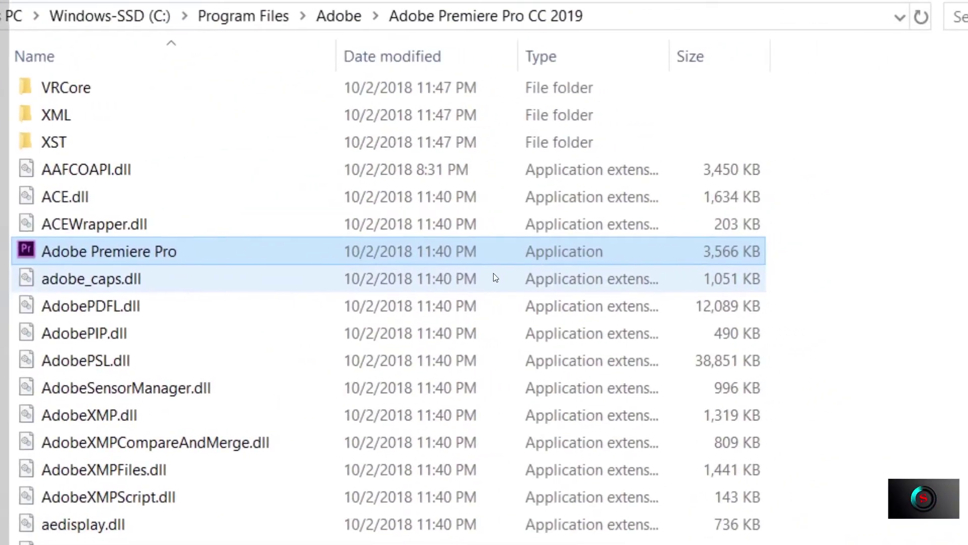
left_click(495, 276)
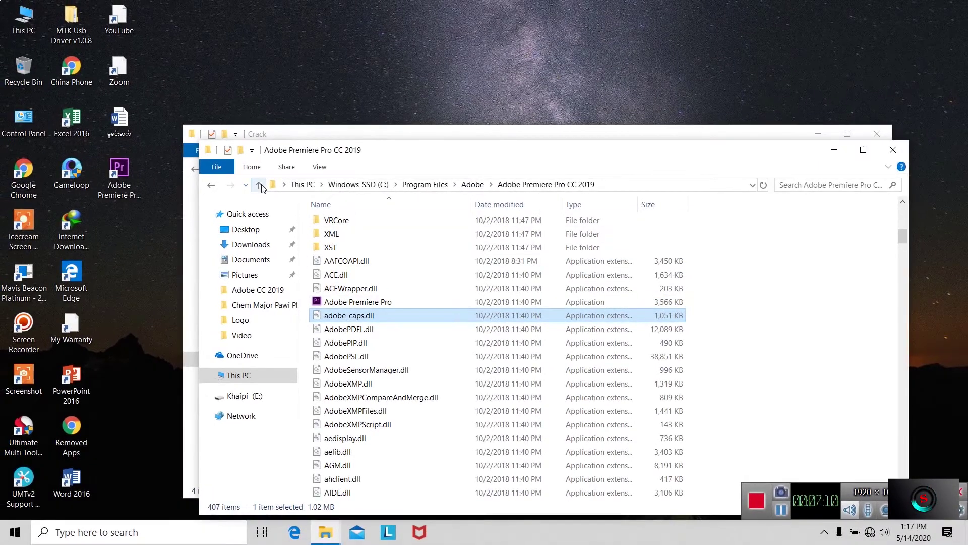
left_click(259, 186)
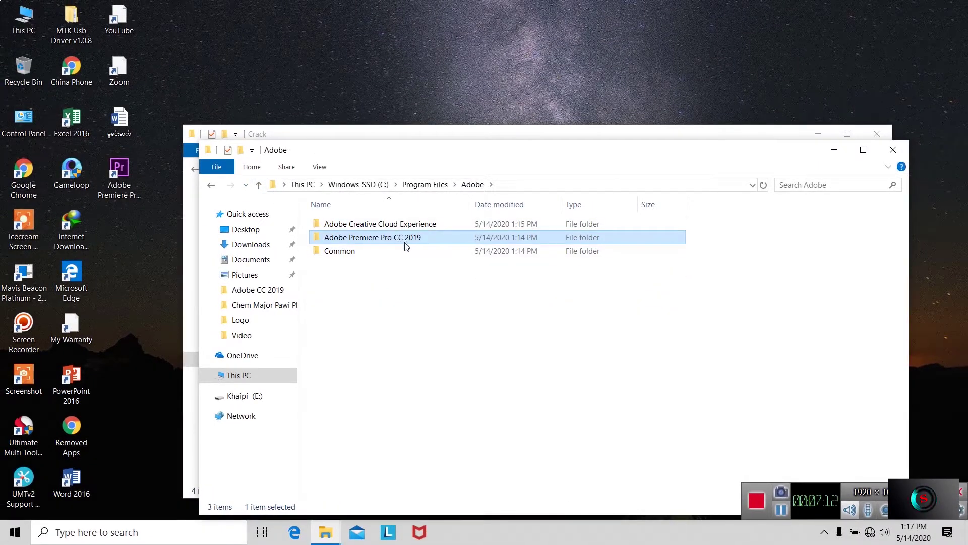
- Launch Adobe Premiere Pro CC 2019 from its desktop shortcut and open the settings for a new project
left_click(125, 173)
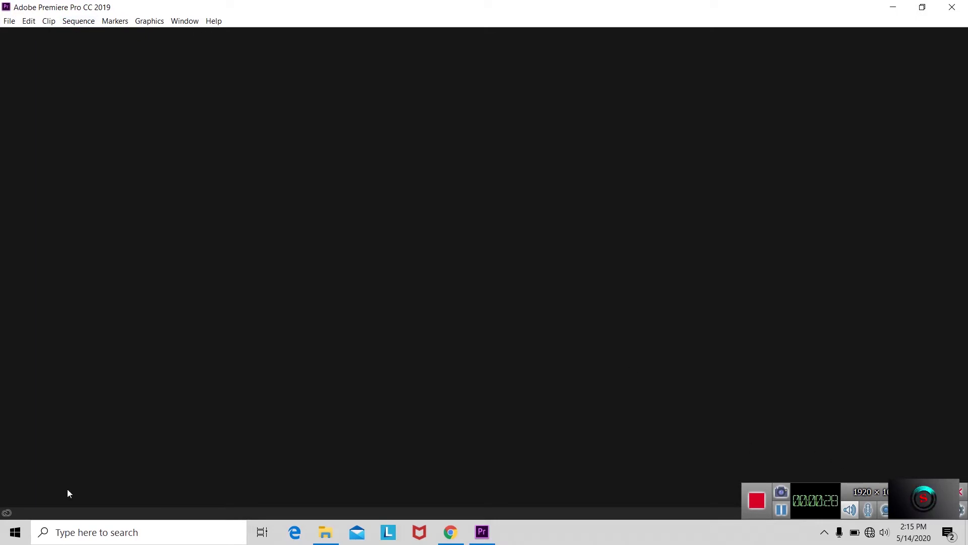
left_click(10, 21)
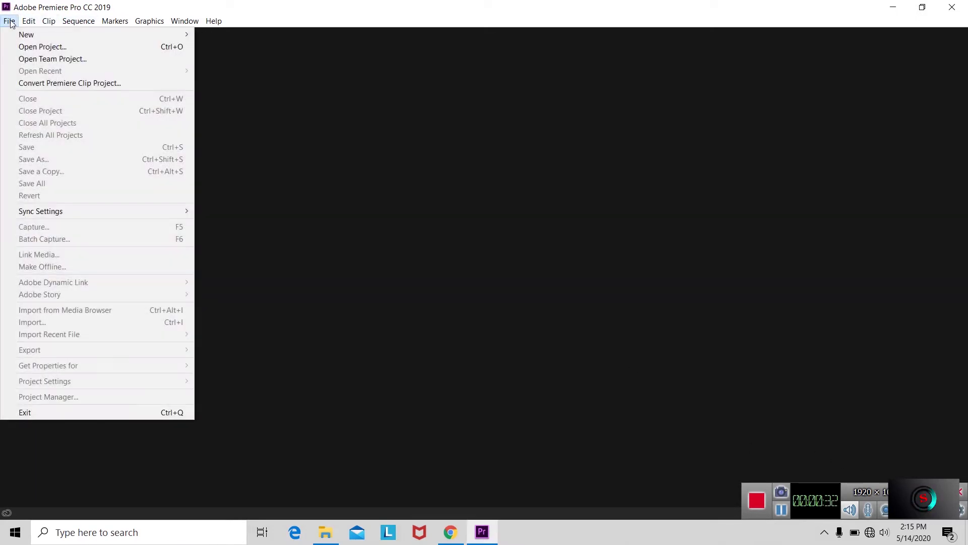
mouse_move(48, 34)
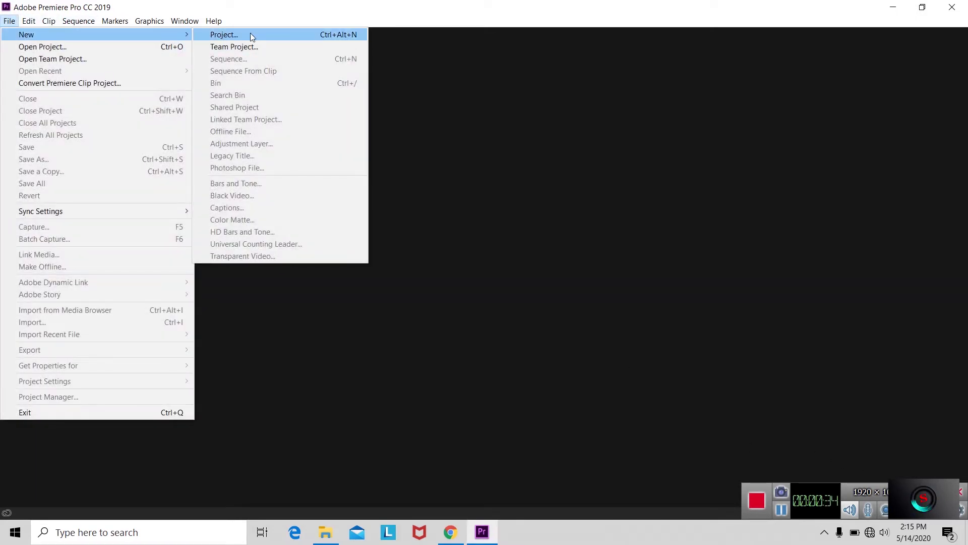
left_click(250, 33)
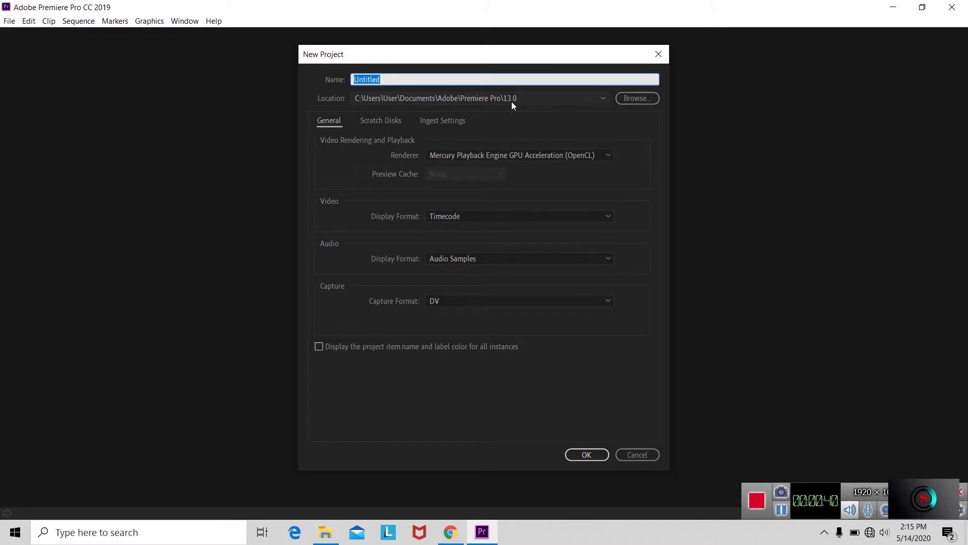
- Look through the drives on This PC available as the project location, then cancel the new project
left_click(640, 97)
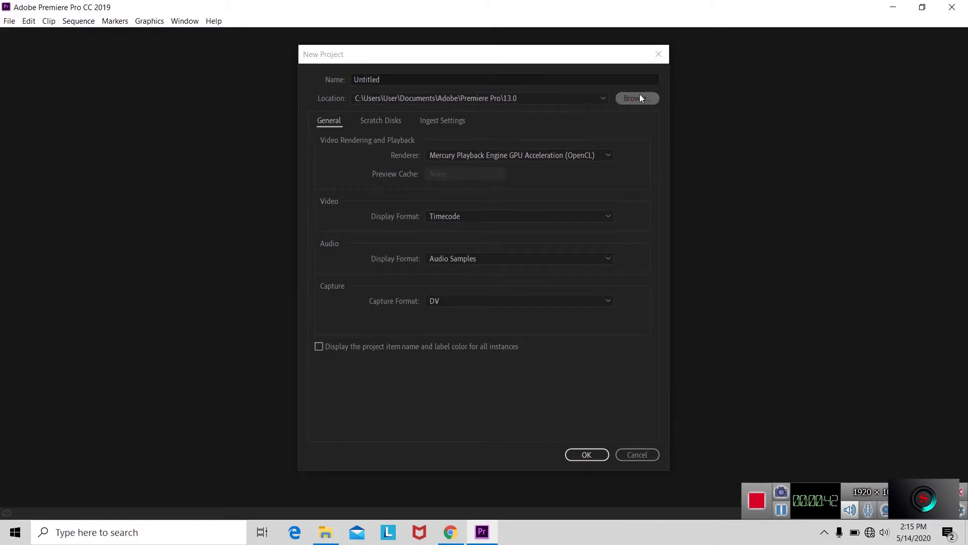
left_click(739, 346)
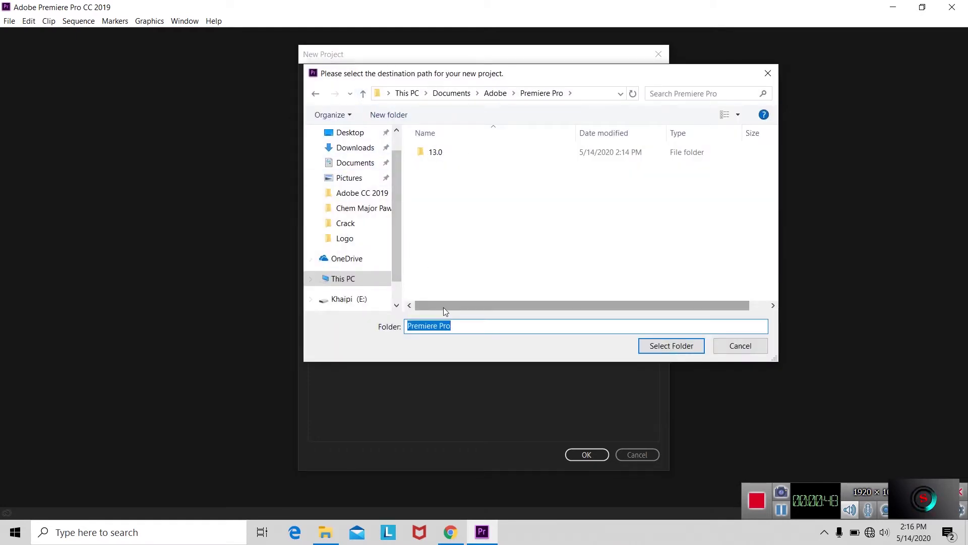
left_click_drag(398, 230, 394, 298)
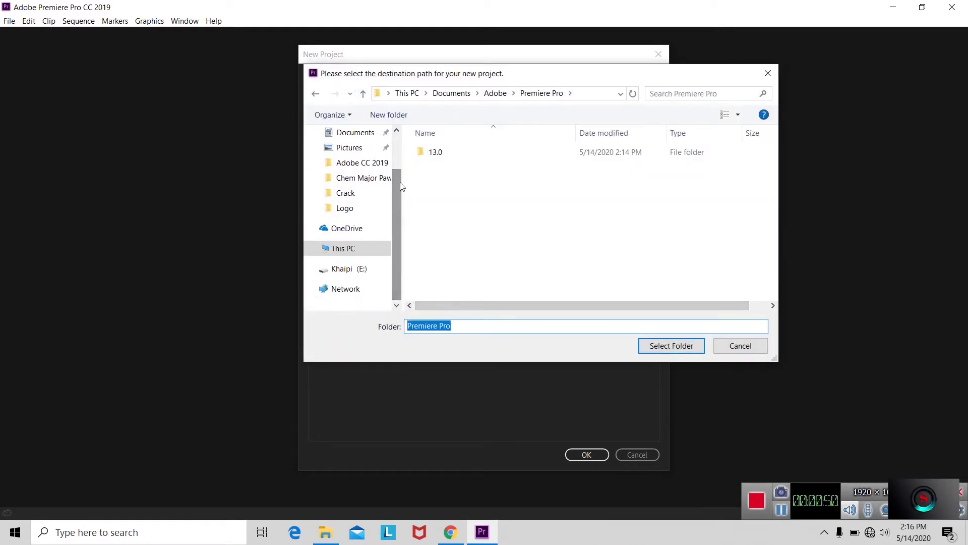
left_click(350, 251)
left_click_drag(772, 210, 770, 284)
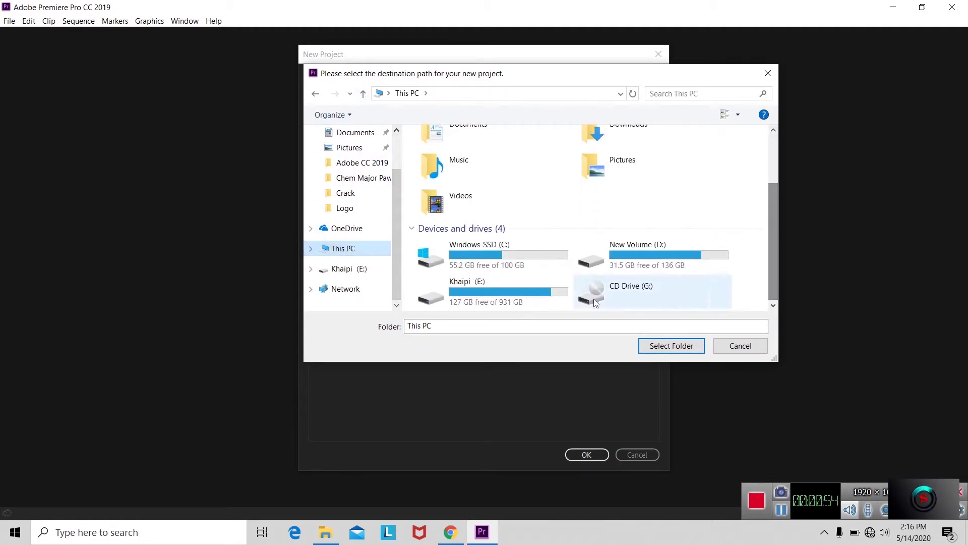
left_click(739, 346)
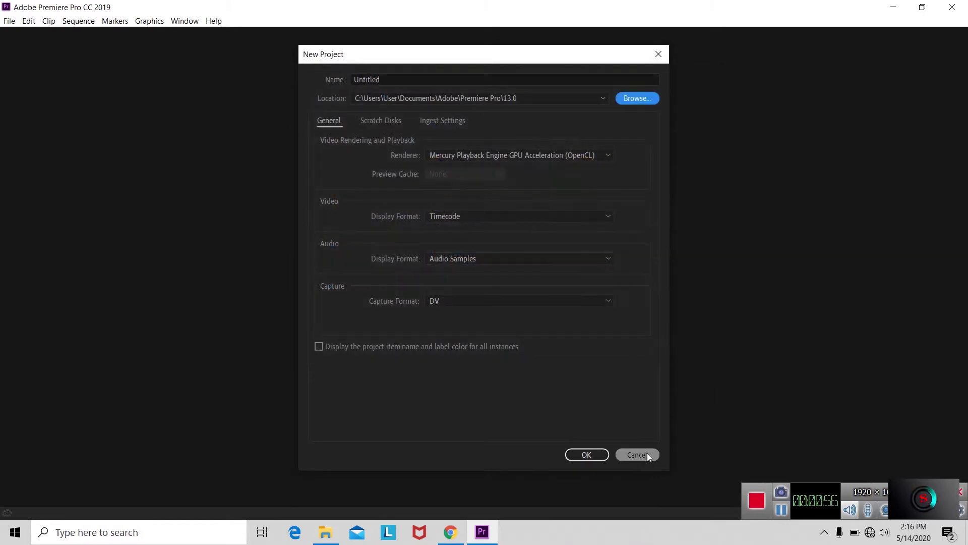
left_click(636, 455)
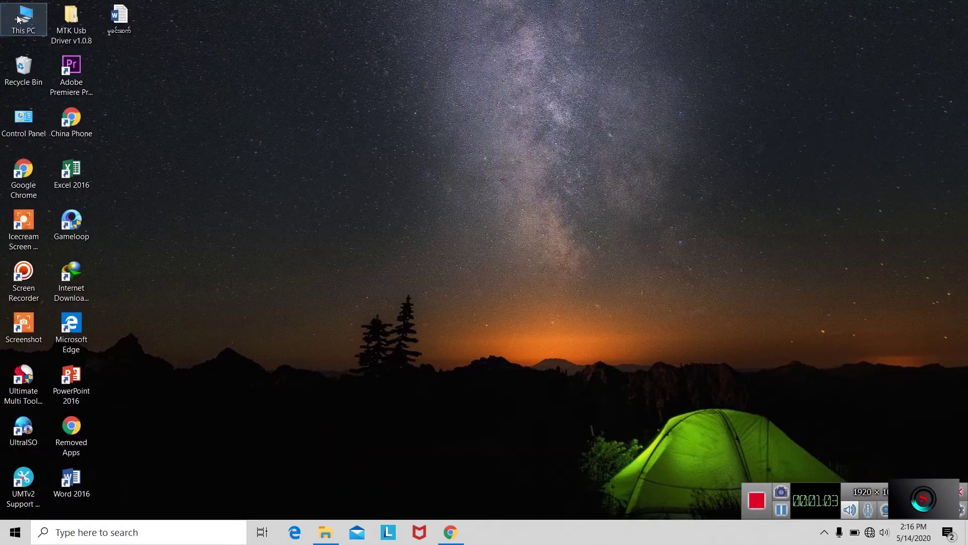
- Open the CC 2019 folder under Software\Adobe CC 2019 on the New Volume (D:) drive
double_click(20, 18)
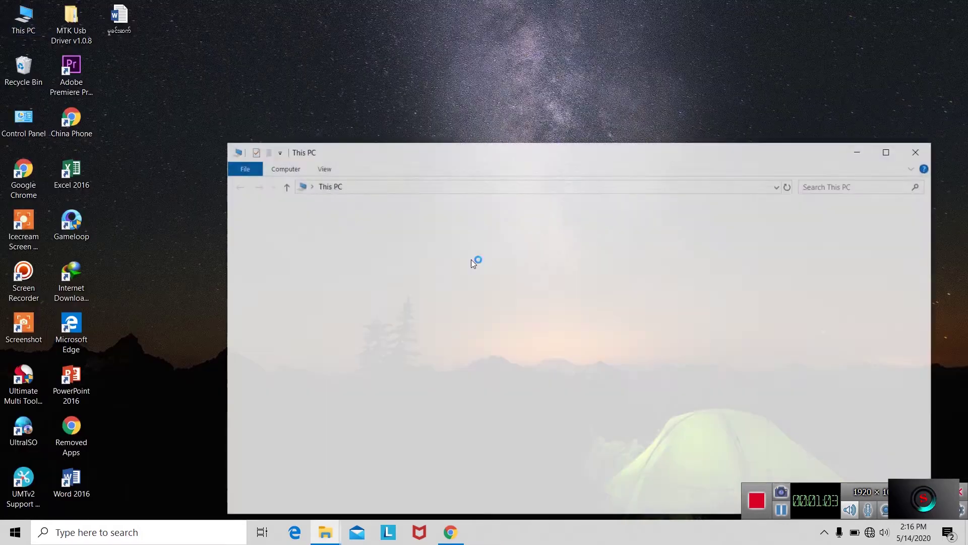
double_click(583, 351)
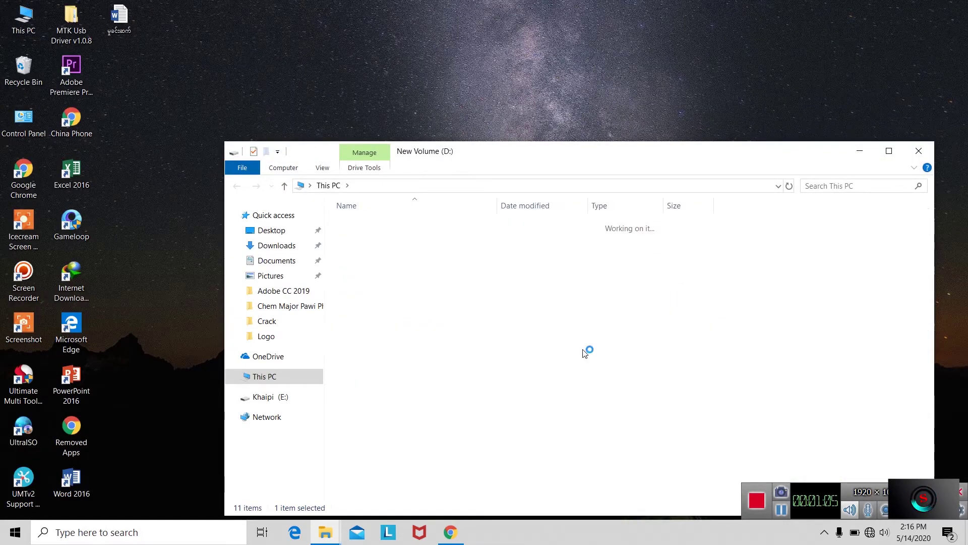
double_click(438, 351)
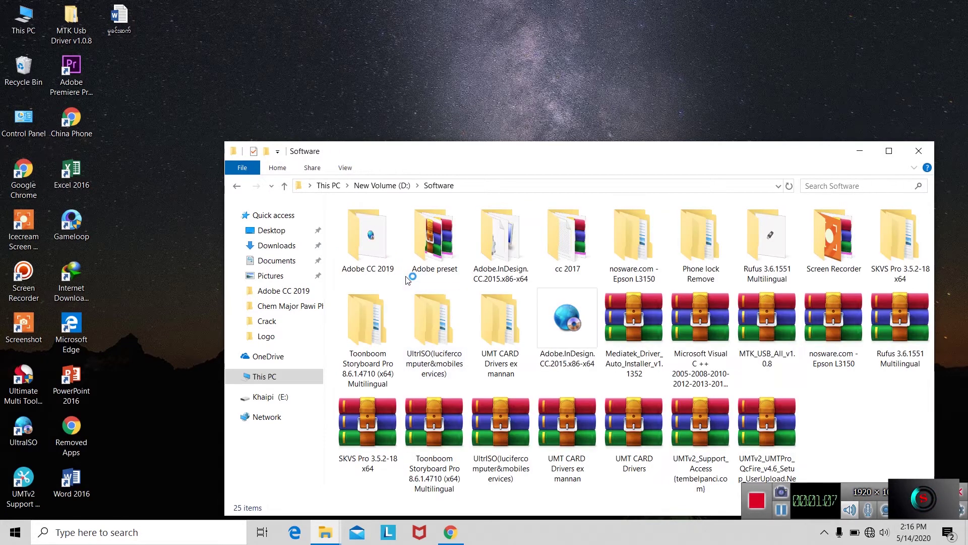
double_click(374, 258)
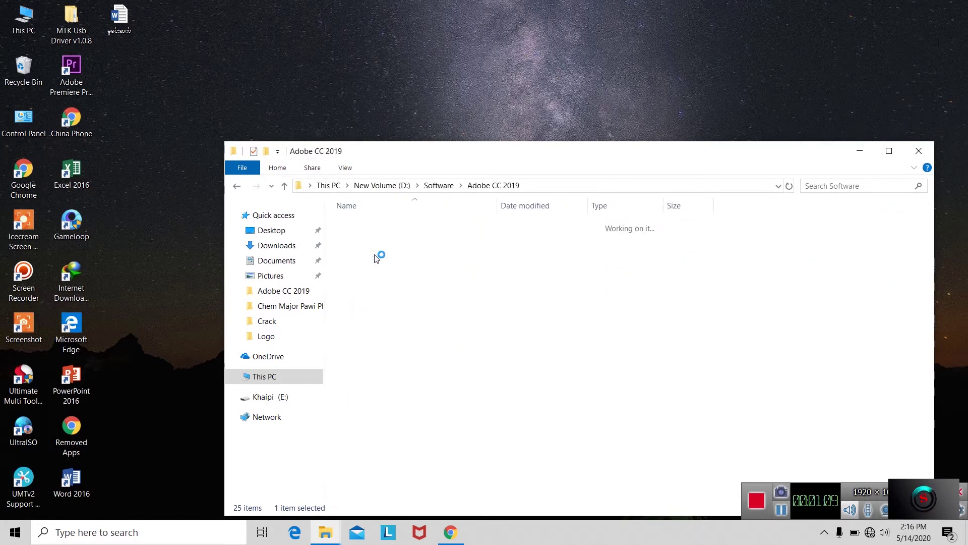
double_click(407, 398)
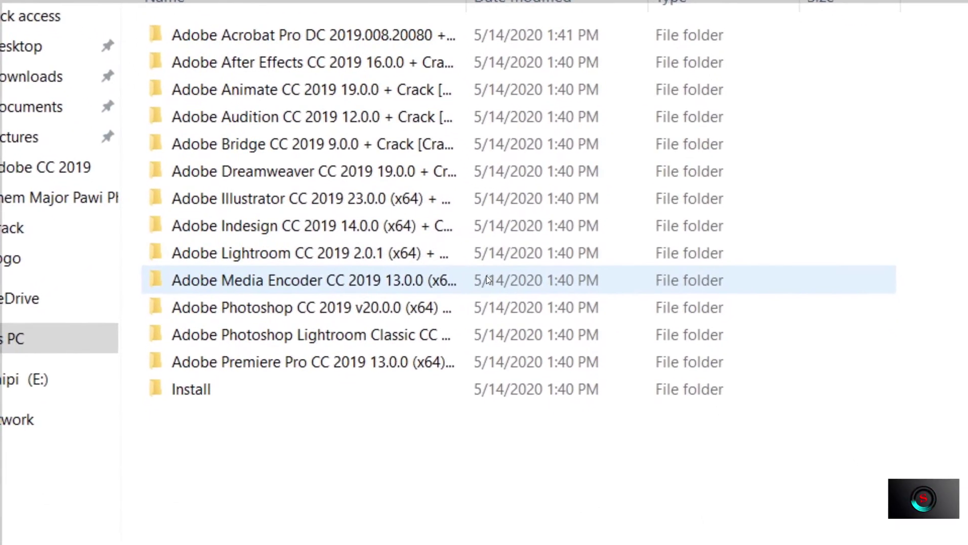
- Look through the Adobe CC 2019 application folders and open the Adobe Photoshop CC 2019 v20.0.0 (x64) folder
left_click(507, 322)
left_click(484, 245)
left_click(486, 213)
left_click(486, 305)
left_click(488, 282)
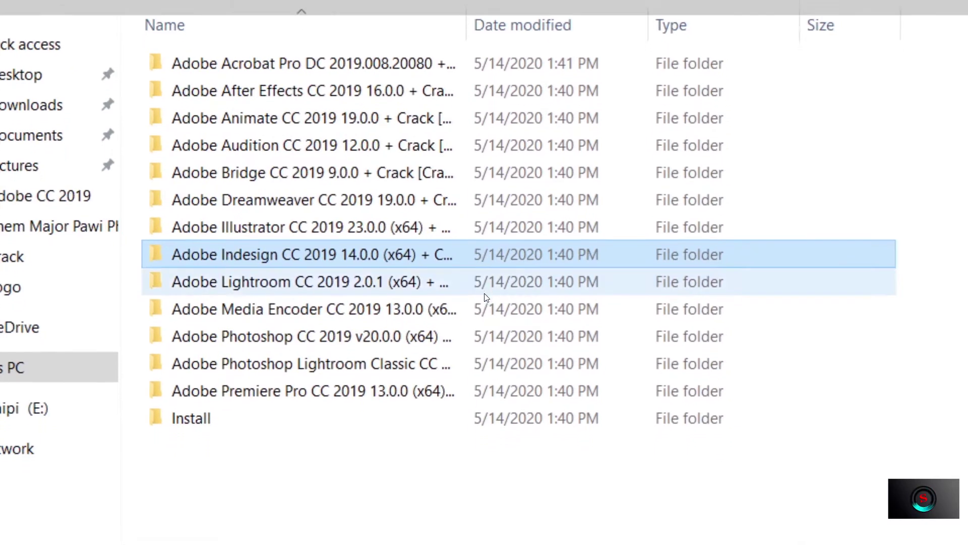
left_click(485, 366)
left_click(484, 337)
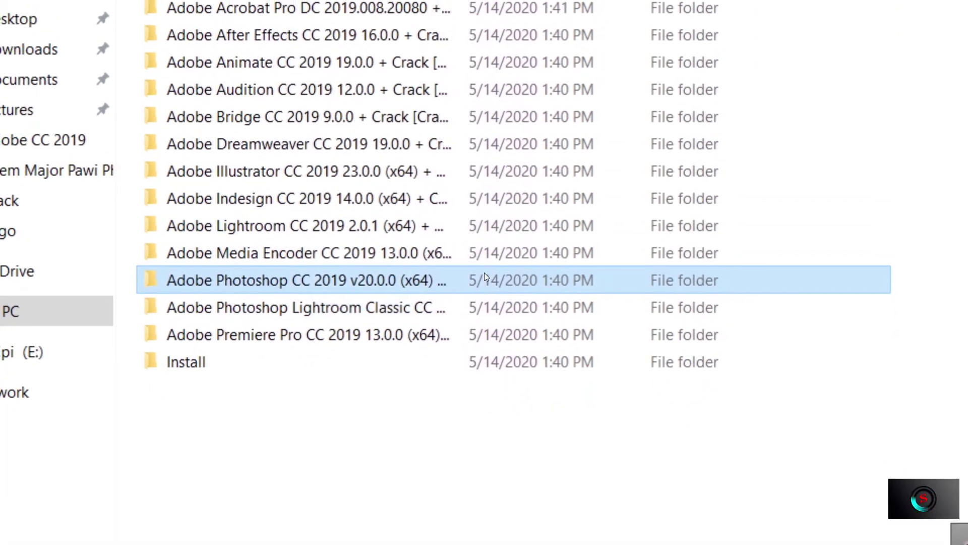
double_click(484, 276)
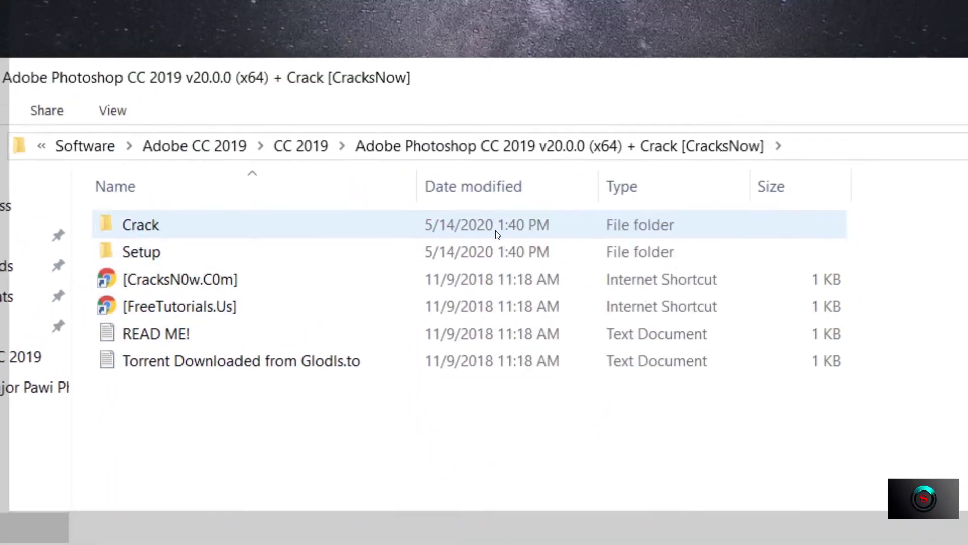
- Run the Set-up application from the Photoshop package's Setup folder
double_click(160, 250)
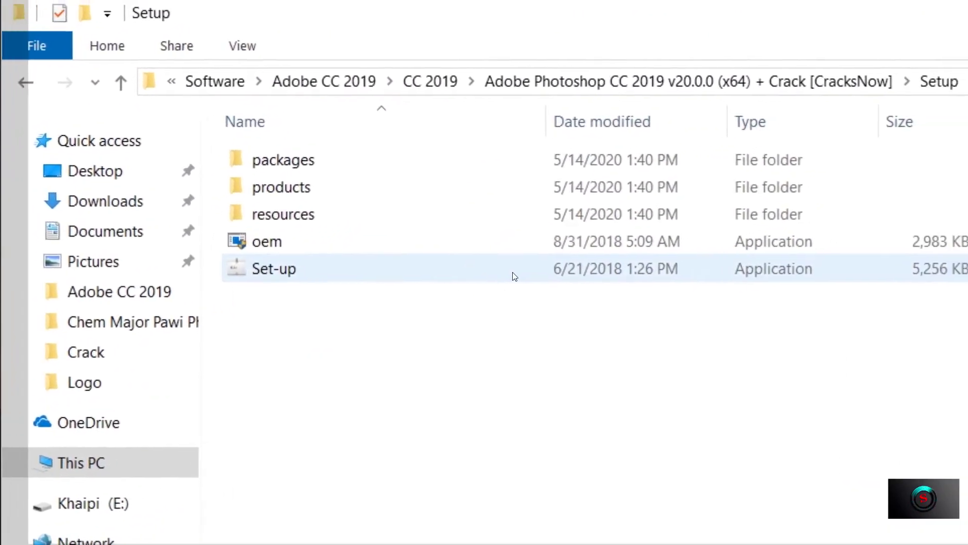
left_click(485, 280)
double_click(485, 272)
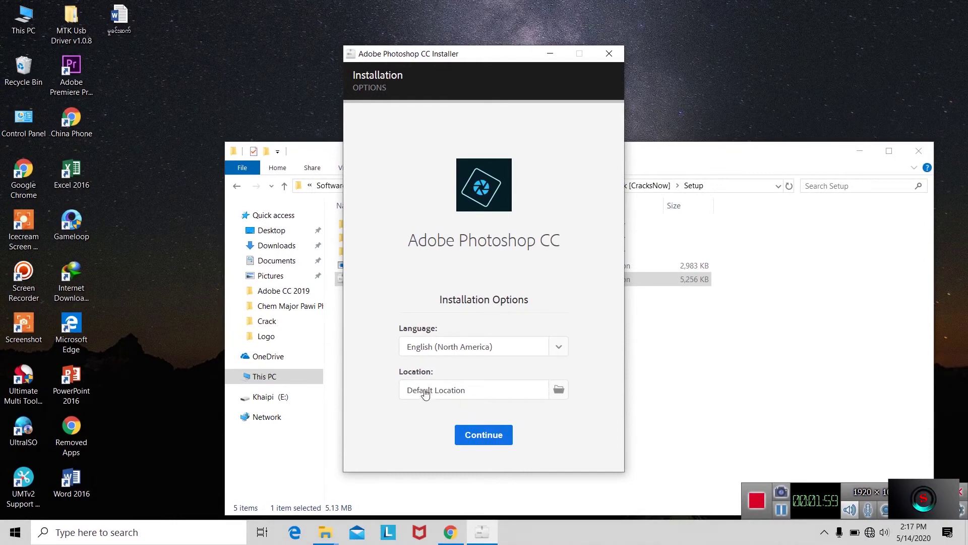
- Install Adobe Photoshop CC to the default location and quit the installer
left_click(559, 391)
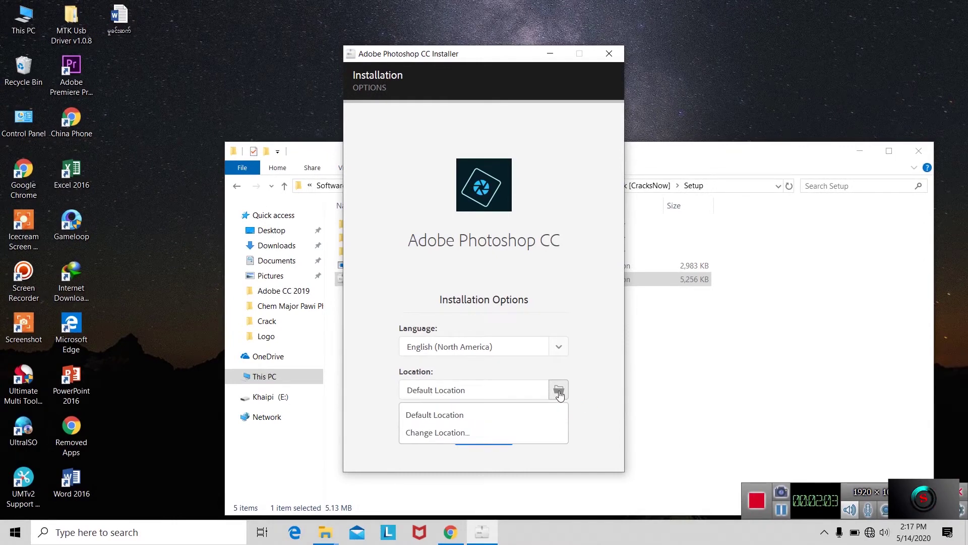
left_click(516, 417)
left_click(487, 436)
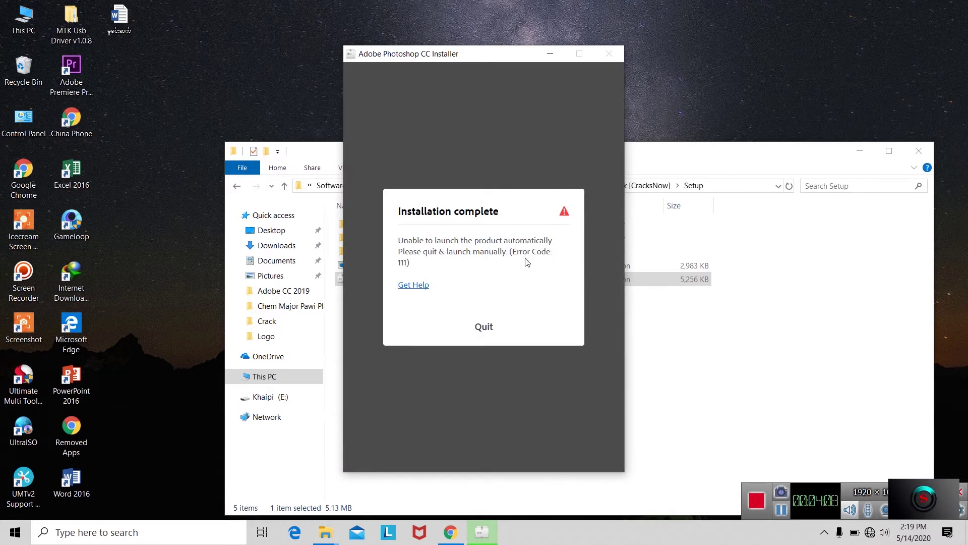
left_click(484, 326)
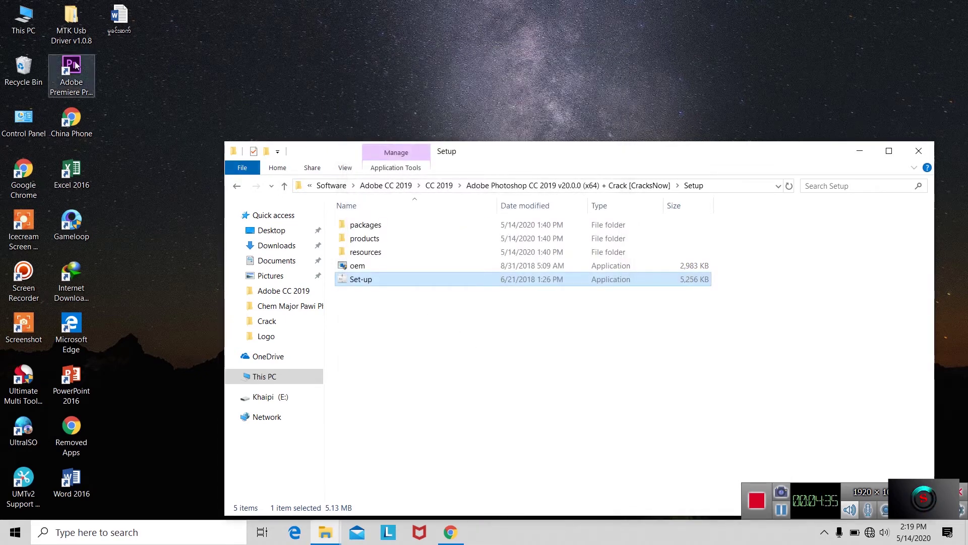
- Open the Adobe Photoshop CC 2019 folder under Program Files\Adobe on the Windows-SSD (C:) drive
double_click(23, 18)
double_click(420, 350)
double_click(385, 293)
double_click(385, 225)
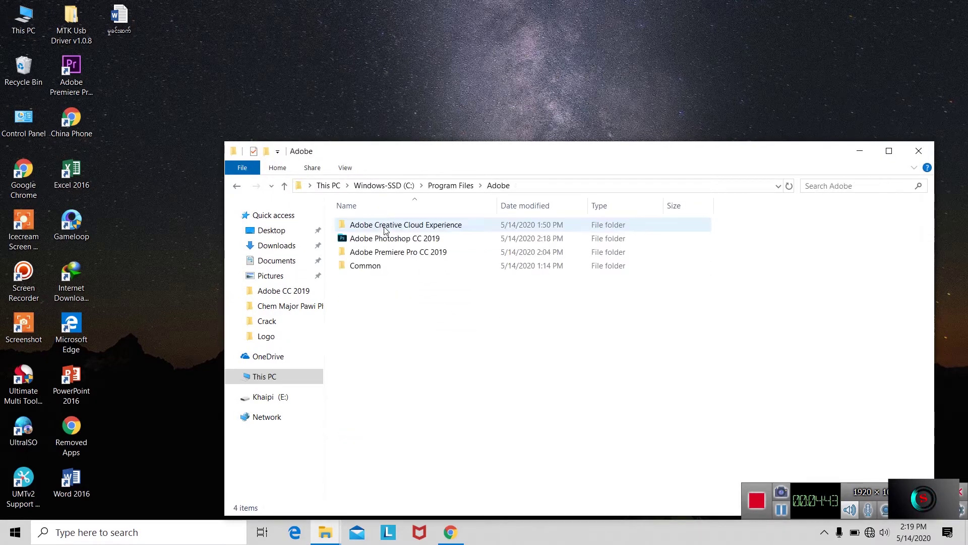
double_click(408, 244)
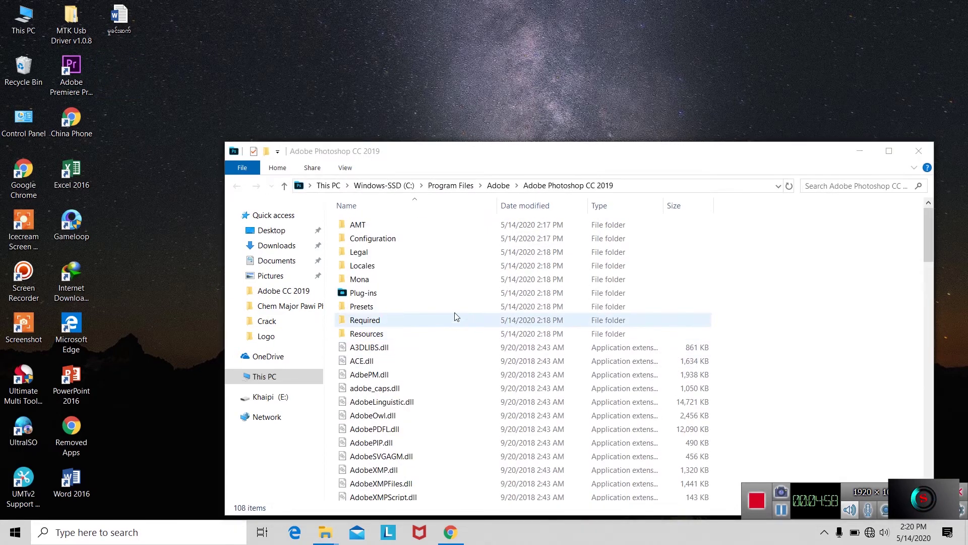
- Create a desktop shortcut for the Photoshop application, try launching it and close the dialog it opens
scroll(459, 319, "down", 15)
scroll(465, 318, "down", 9)
left_click(435, 277)
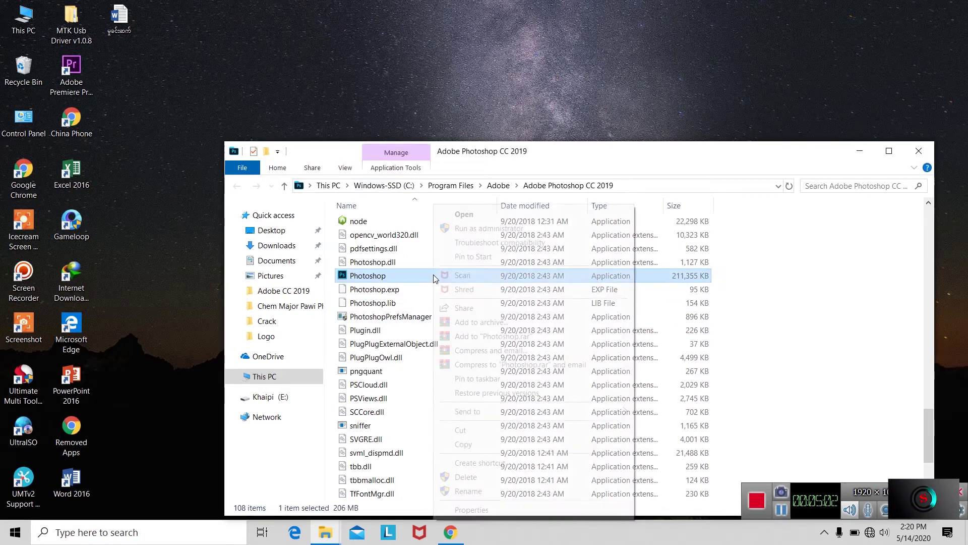
right_click(435, 278)
mouse_move(571, 414)
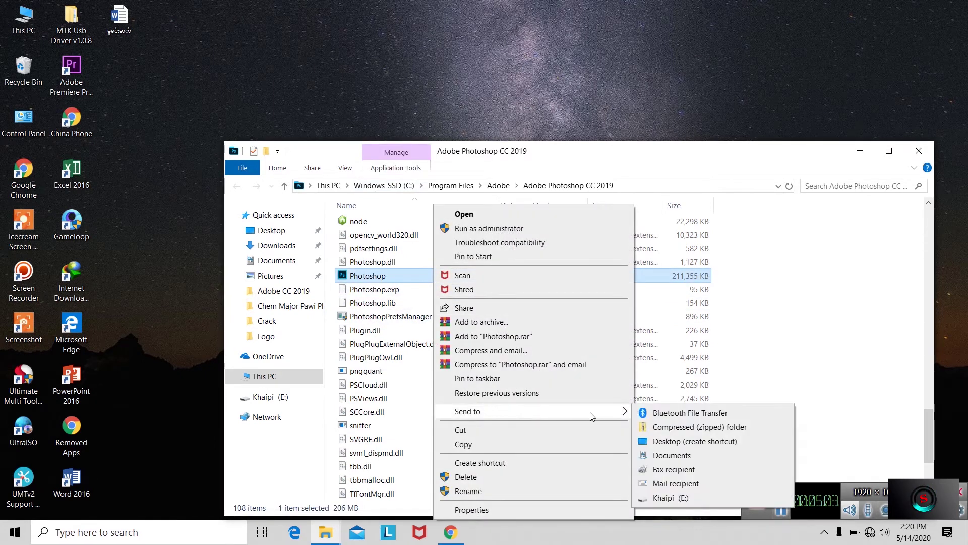
left_click(644, 446)
left_click(116, 77)
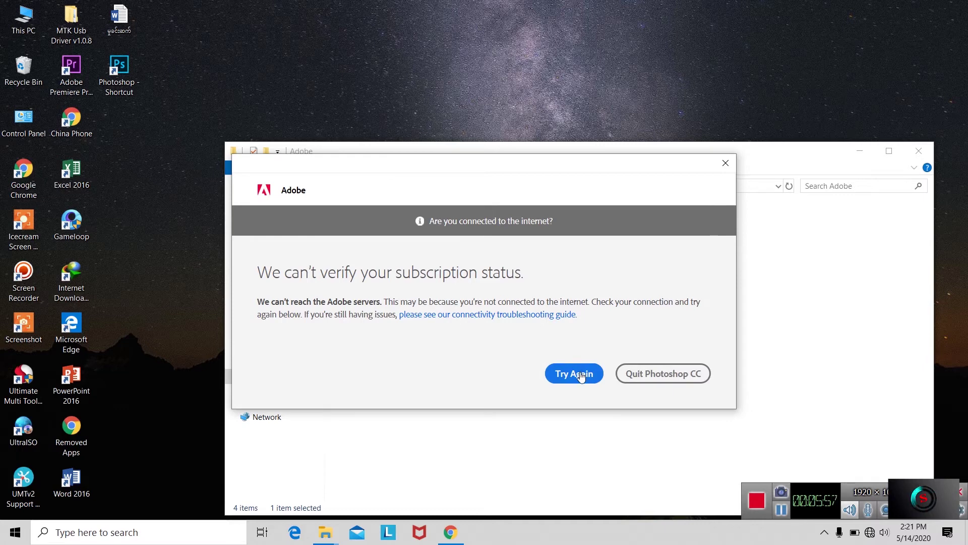
left_click(725, 159)
- Switch to the Setup folder window and open the Crack folder of the Adobe Photoshop CC 2019 package
mouse_move(325, 532)
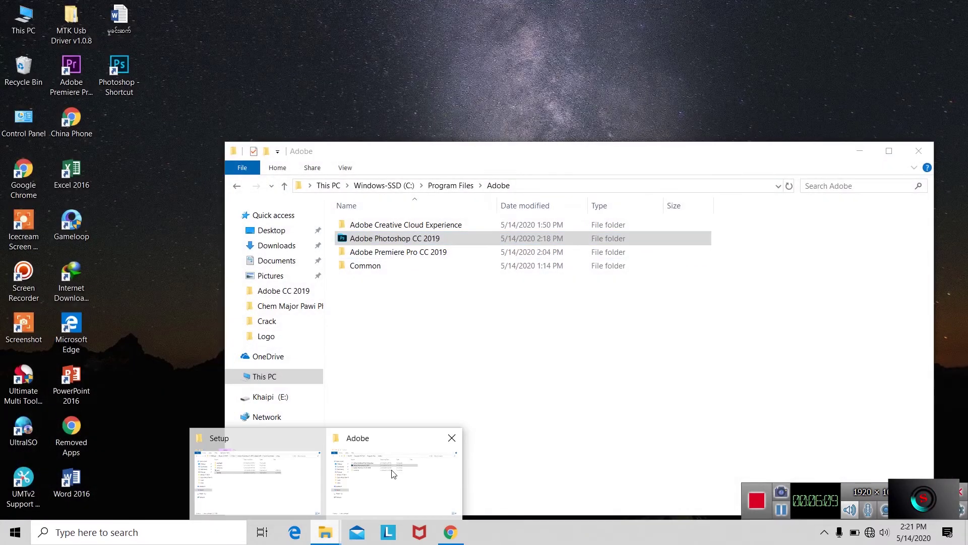
left_click(267, 464)
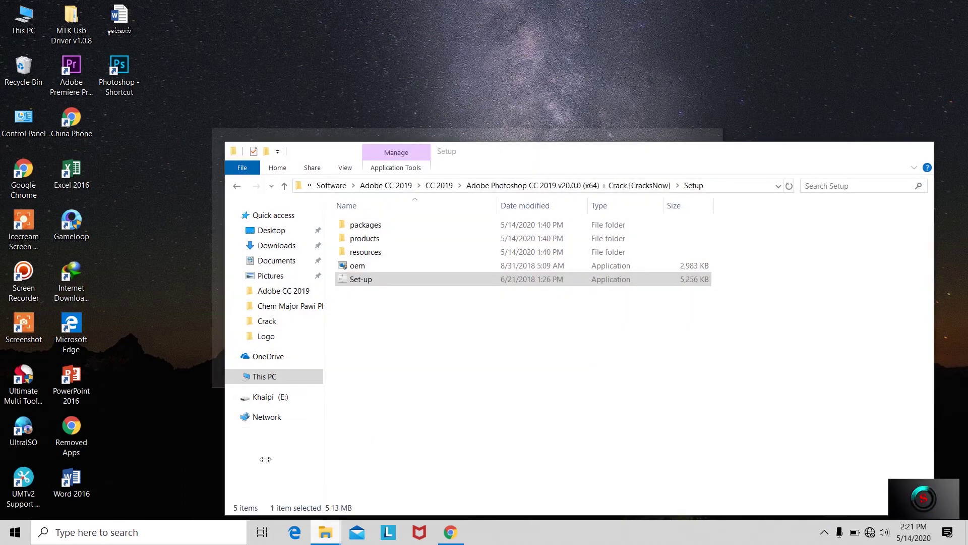
left_click(450, 298)
left_click(286, 188)
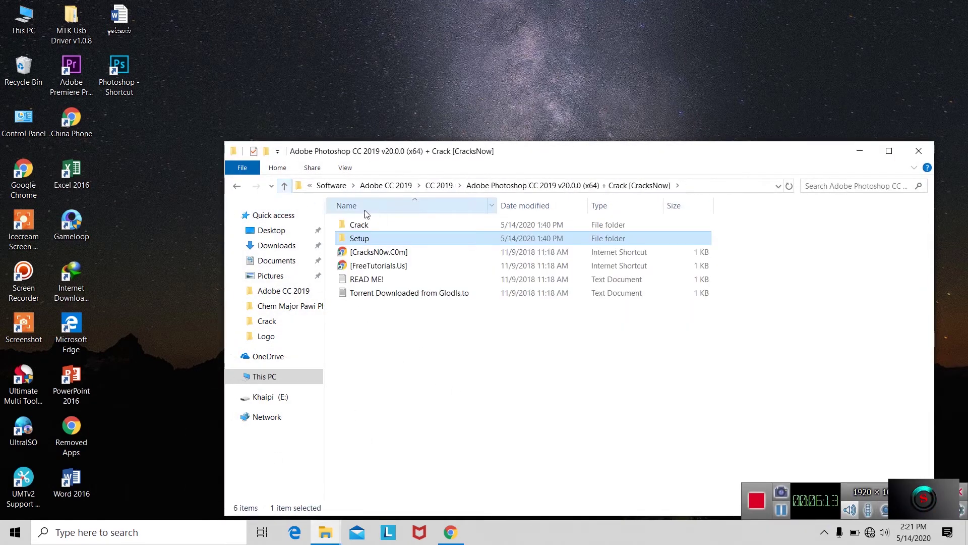
double_click(401, 225)
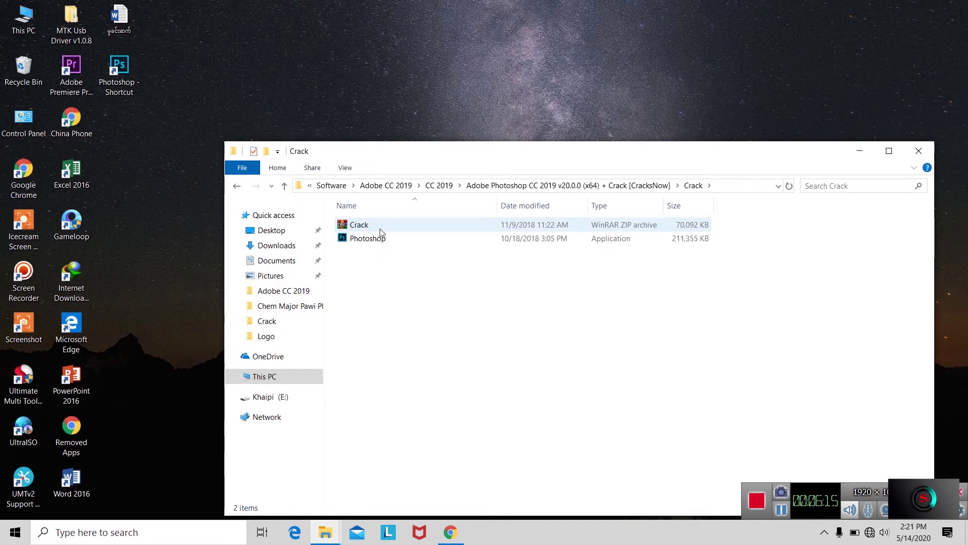
- Copy the Photoshop application file from the Crack folder
left_click(396, 239)
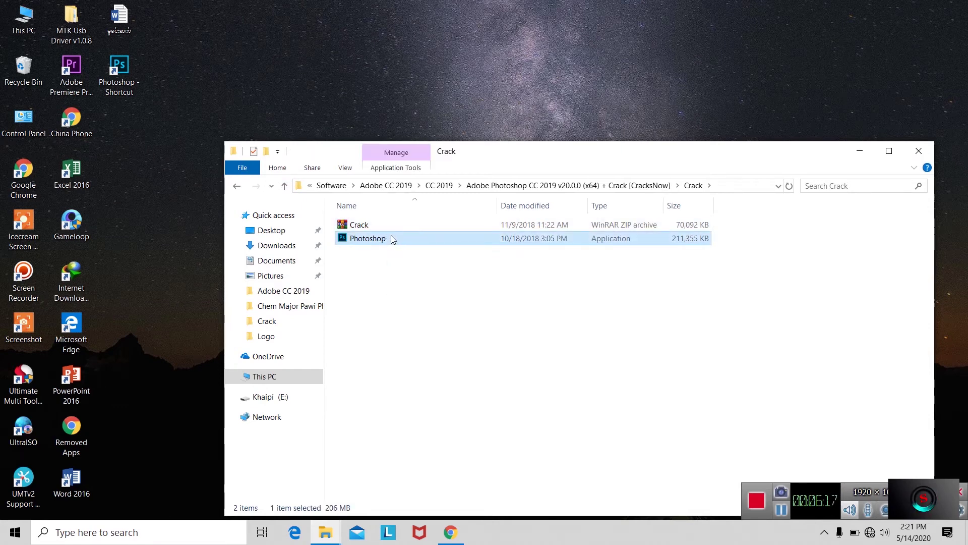
right_click(387, 239)
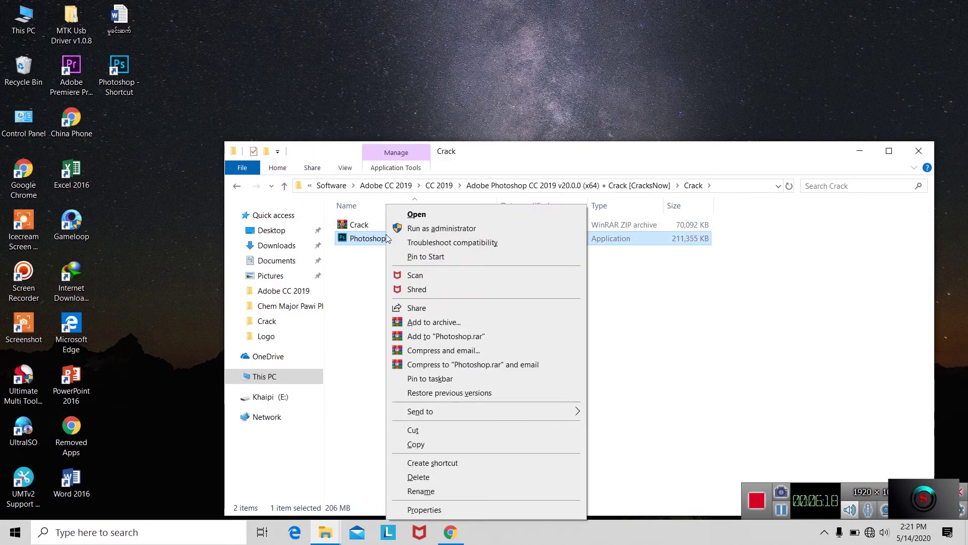
left_click(447, 448)
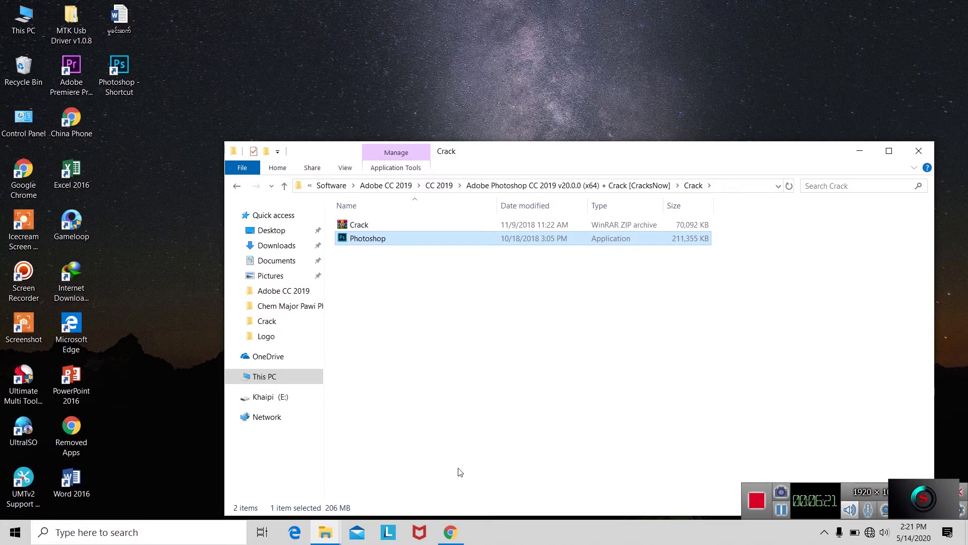
- Paste the copied Photoshop application into the desktop shortcut's file location, replacing the existing Photoshop.exe and granting administrator permission
left_click(326, 532)
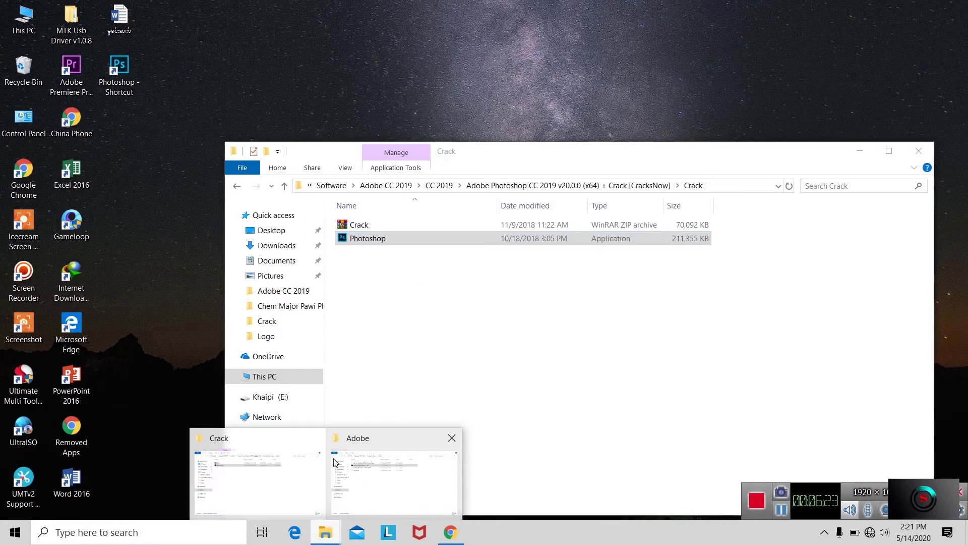
right_click(123, 67)
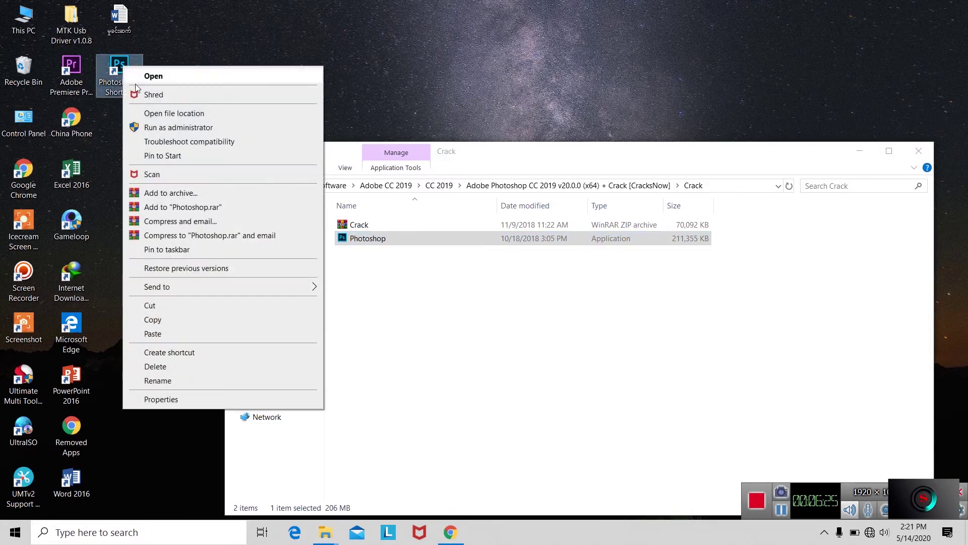
left_click(171, 113)
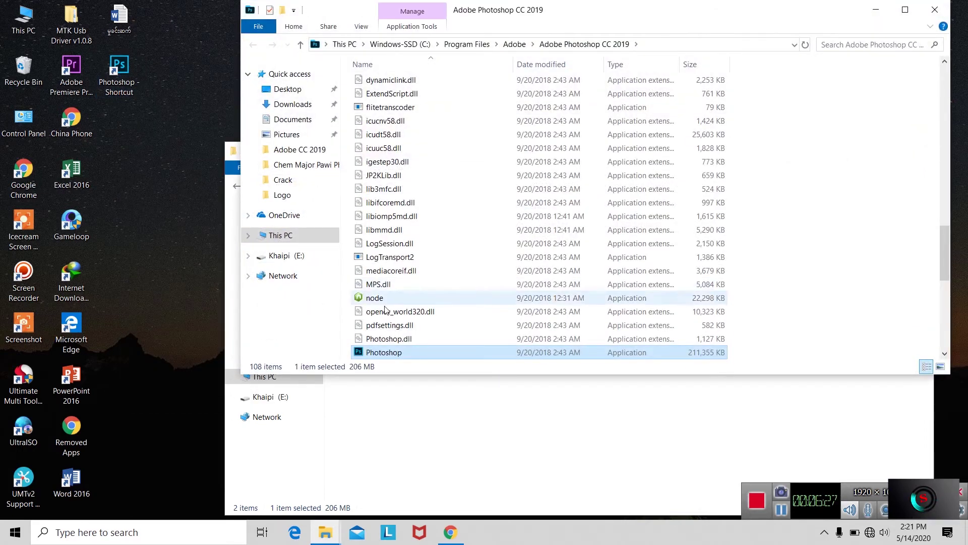
left_click(791, 312)
key("ctrl+v")
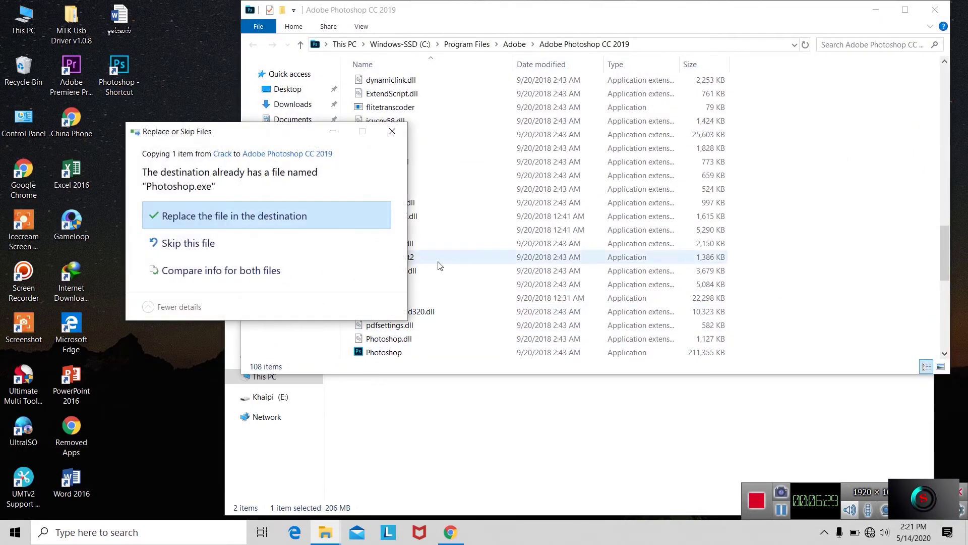
left_click(259, 218)
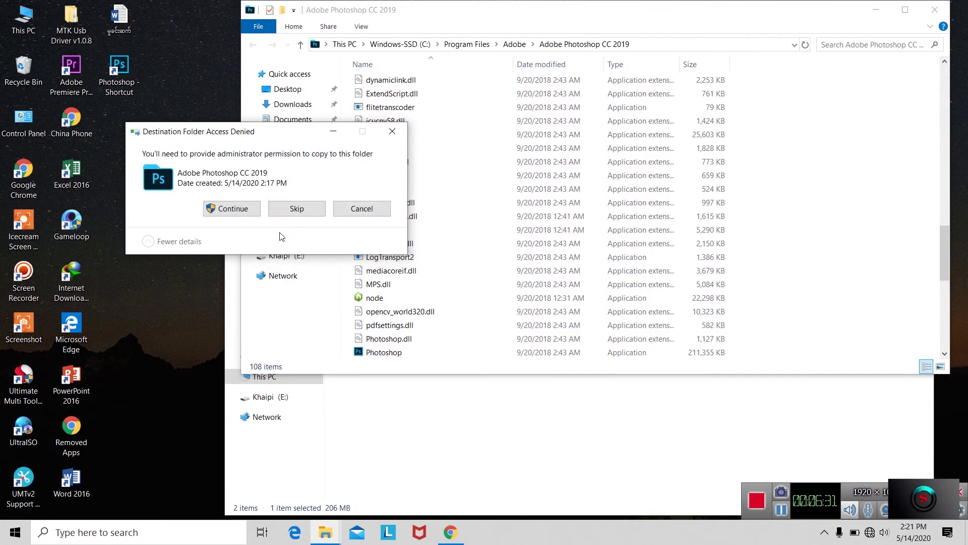
left_click(224, 209)
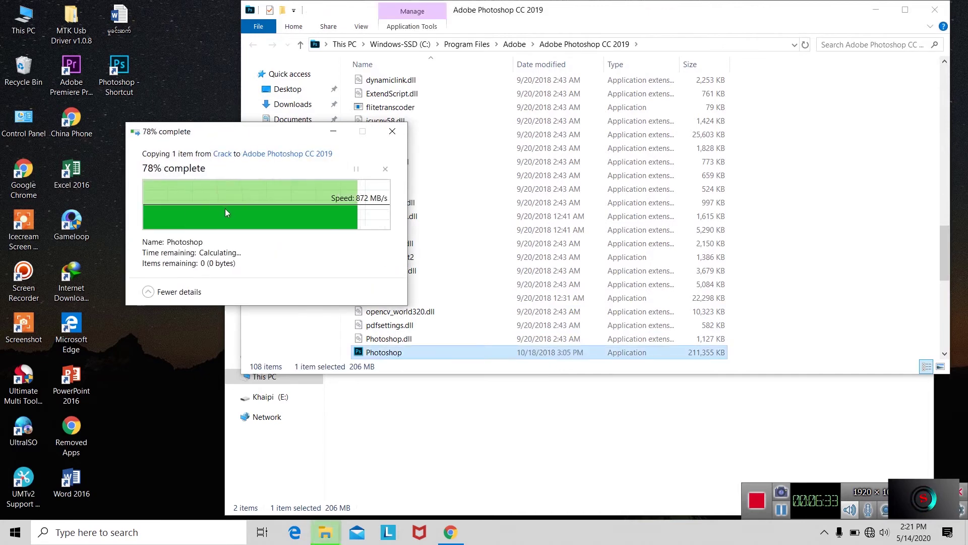
- Minimize the Adobe Photoshop CC 2019 folder window and launch Photoshop from its desktop shortcut
left_click(876, 9)
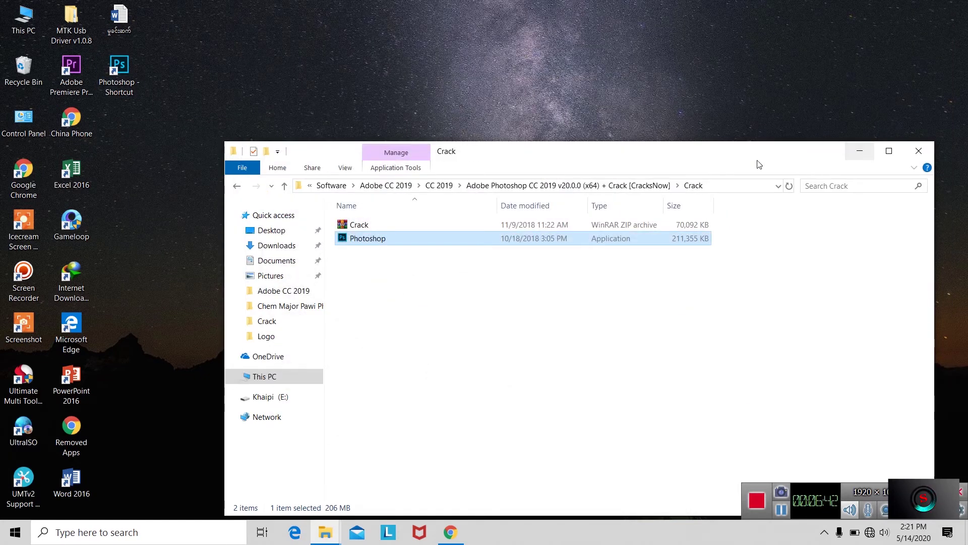
double_click(119, 71)
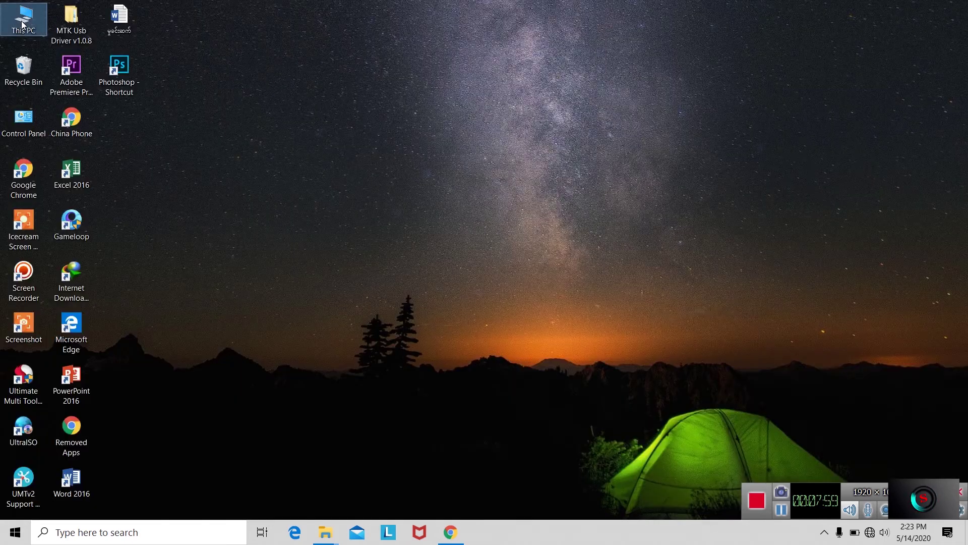
- Open the CC 2019 folder inside Software\Adobe CC 2019 on the New Volume (D:) drive
key("super+e")
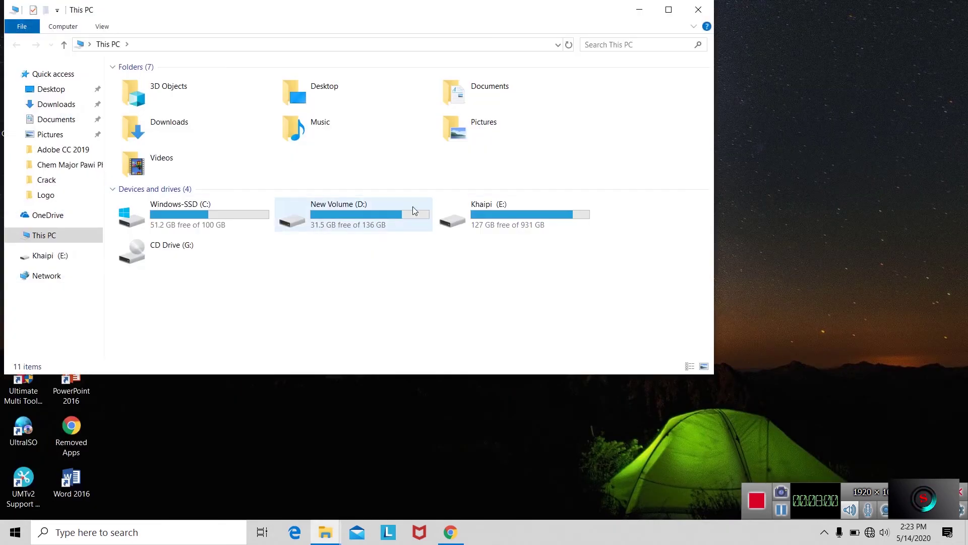
double_click(364, 212)
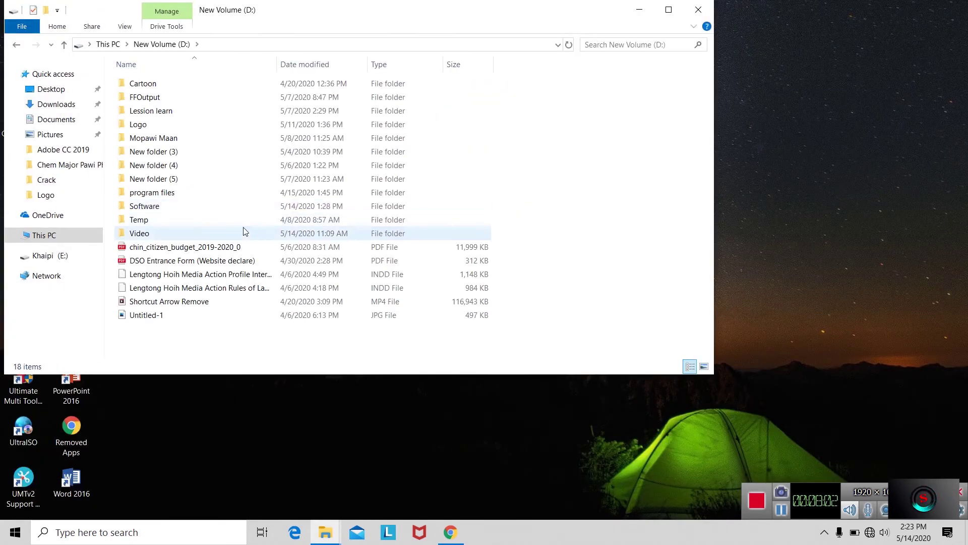
double_click(171, 206)
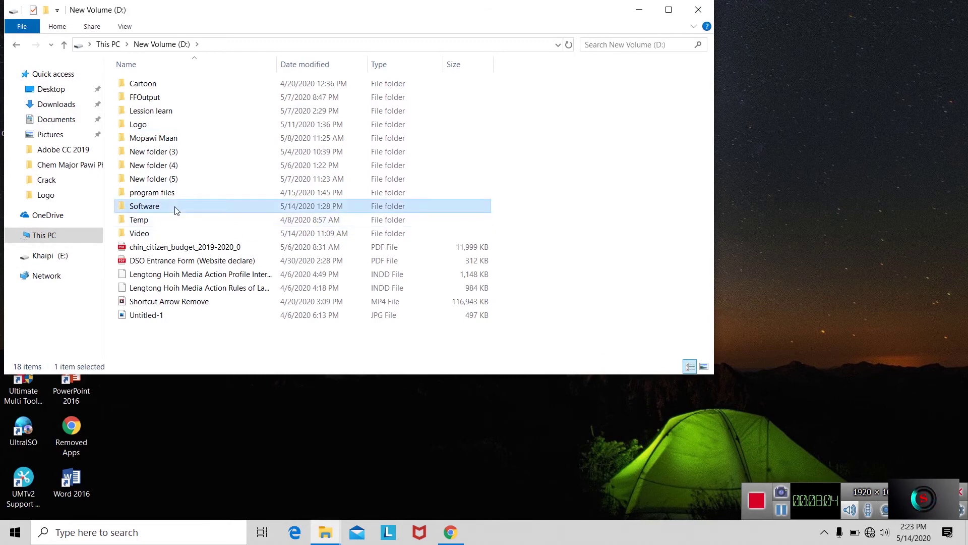
double_click(165, 107)
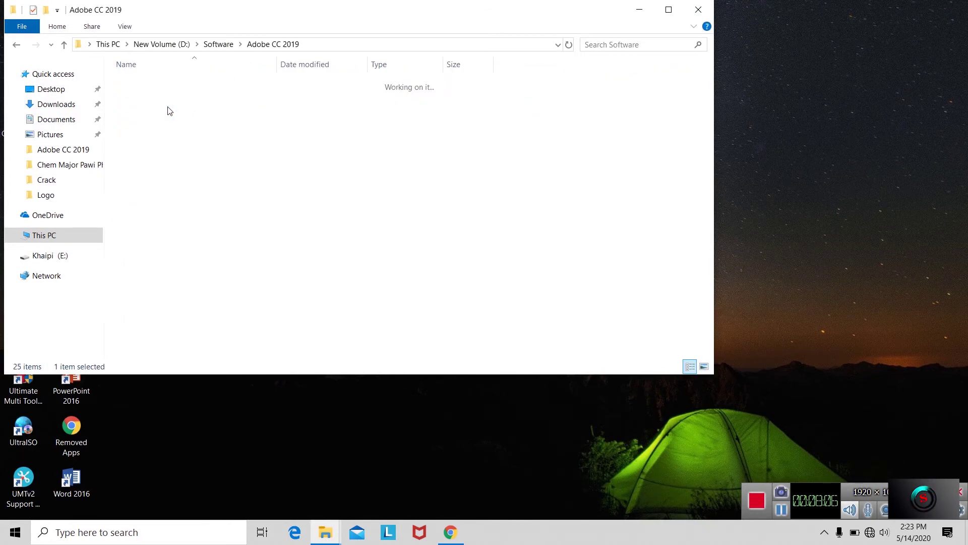
double_click(186, 261)
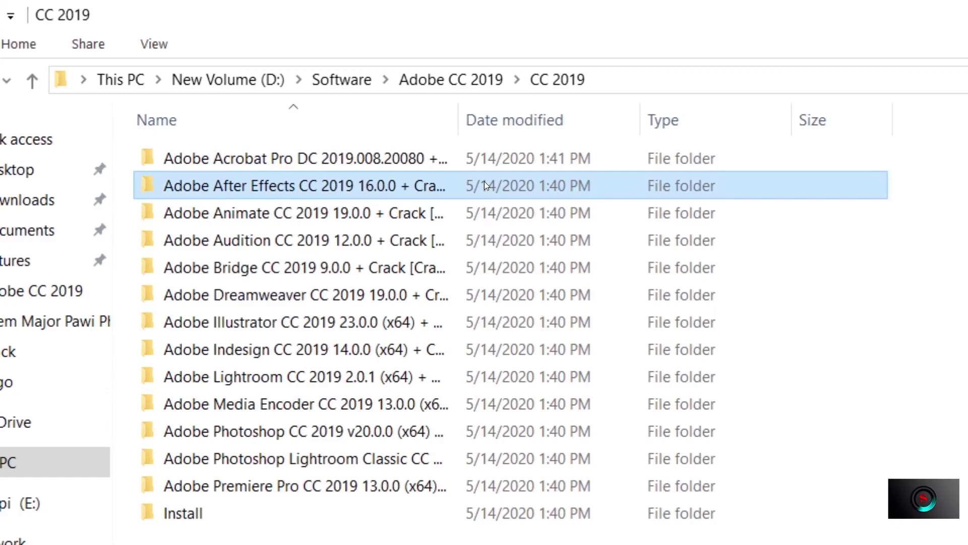
- View the Crack folder of the Adobe After Effects CC 2019 package and run Set-up from its Setup folder
double_click(289, 95)
double_click(504, 159)
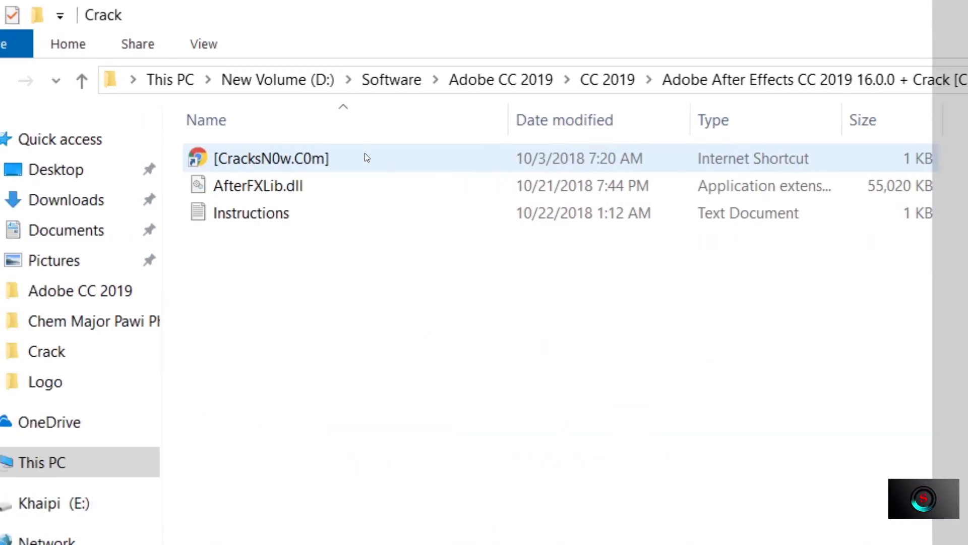
left_click(35, 84)
double_click(382, 186)
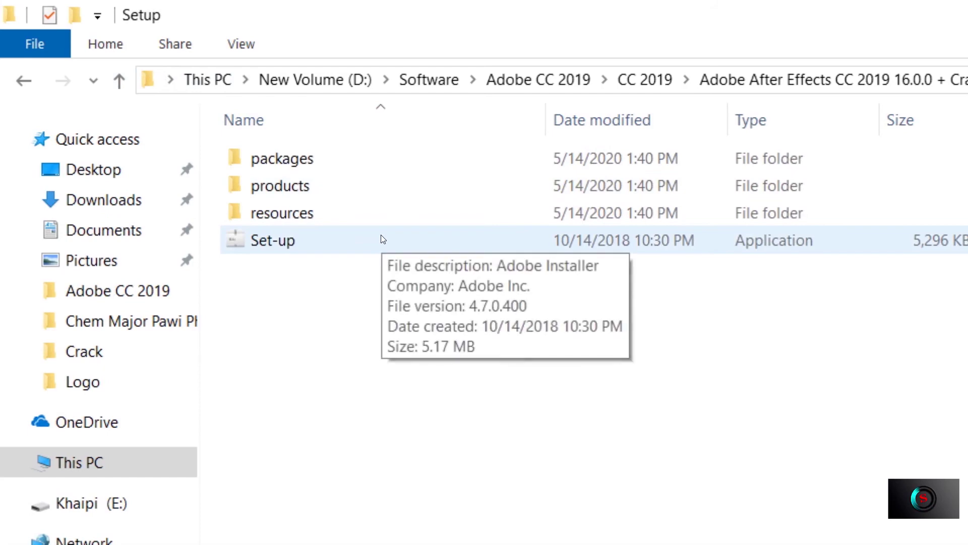
double_click(380, 237)
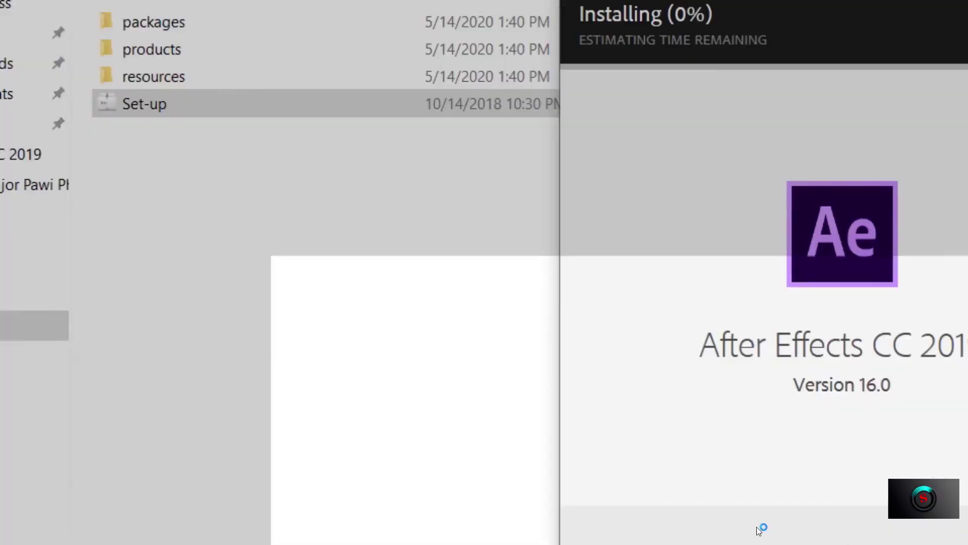